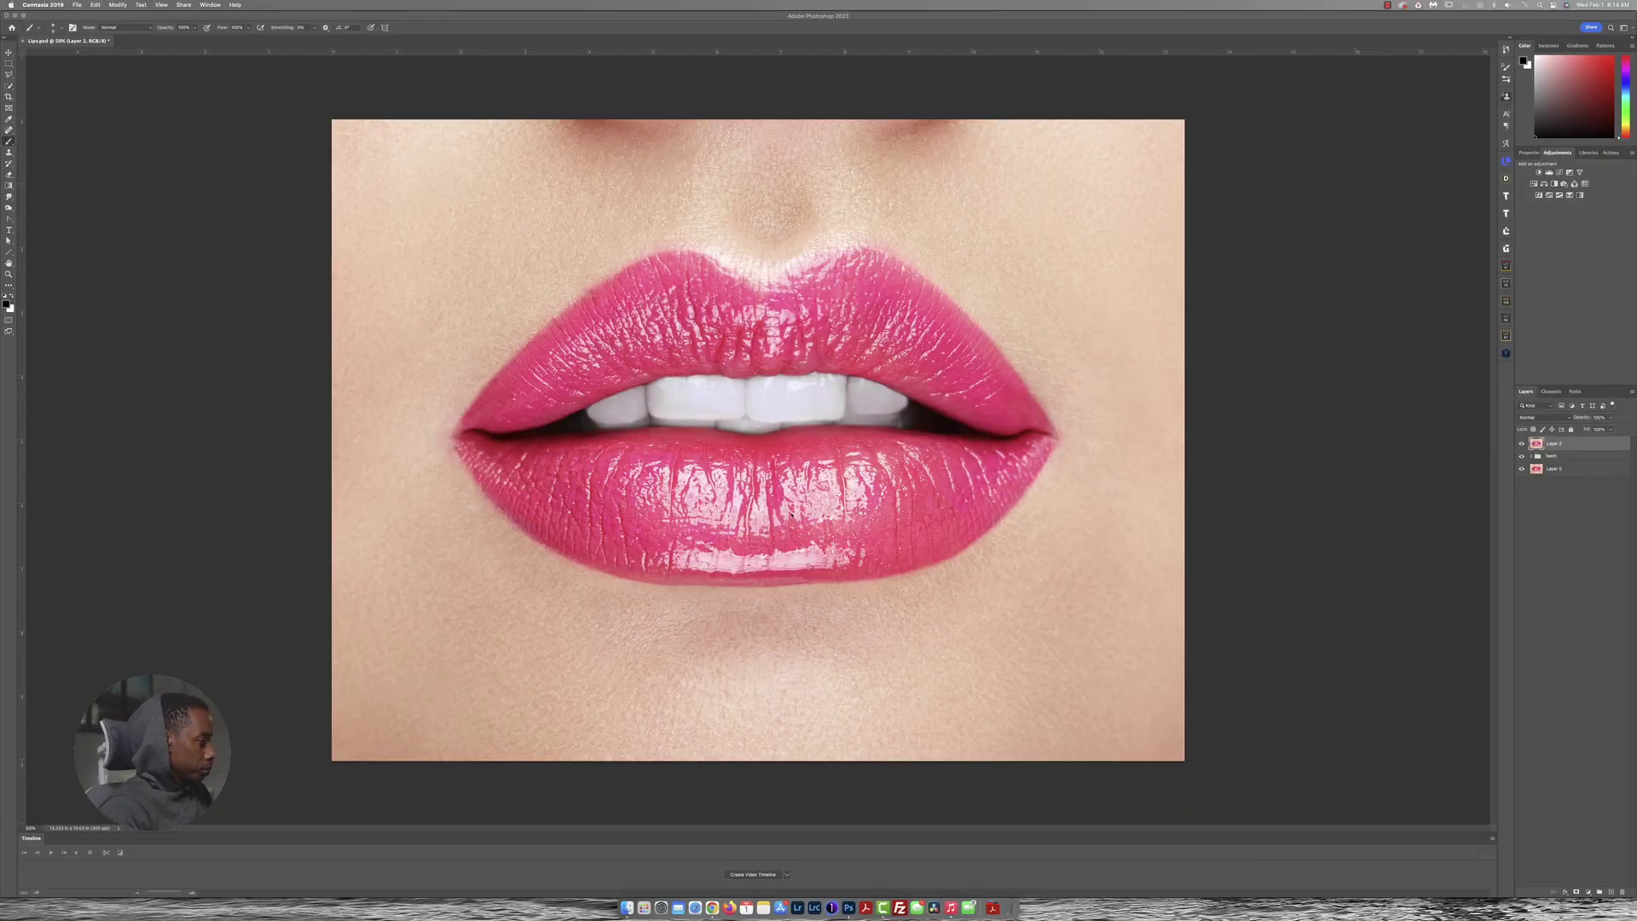
Trace an open outline over the left half of the upper lip with the Pen tool
{"action": "scroll", "coordinate": [791, 515], "scroll_direction": "up", "scroll_amount": 5}
{"action": "left_click", "coordinate": [892, 513]}
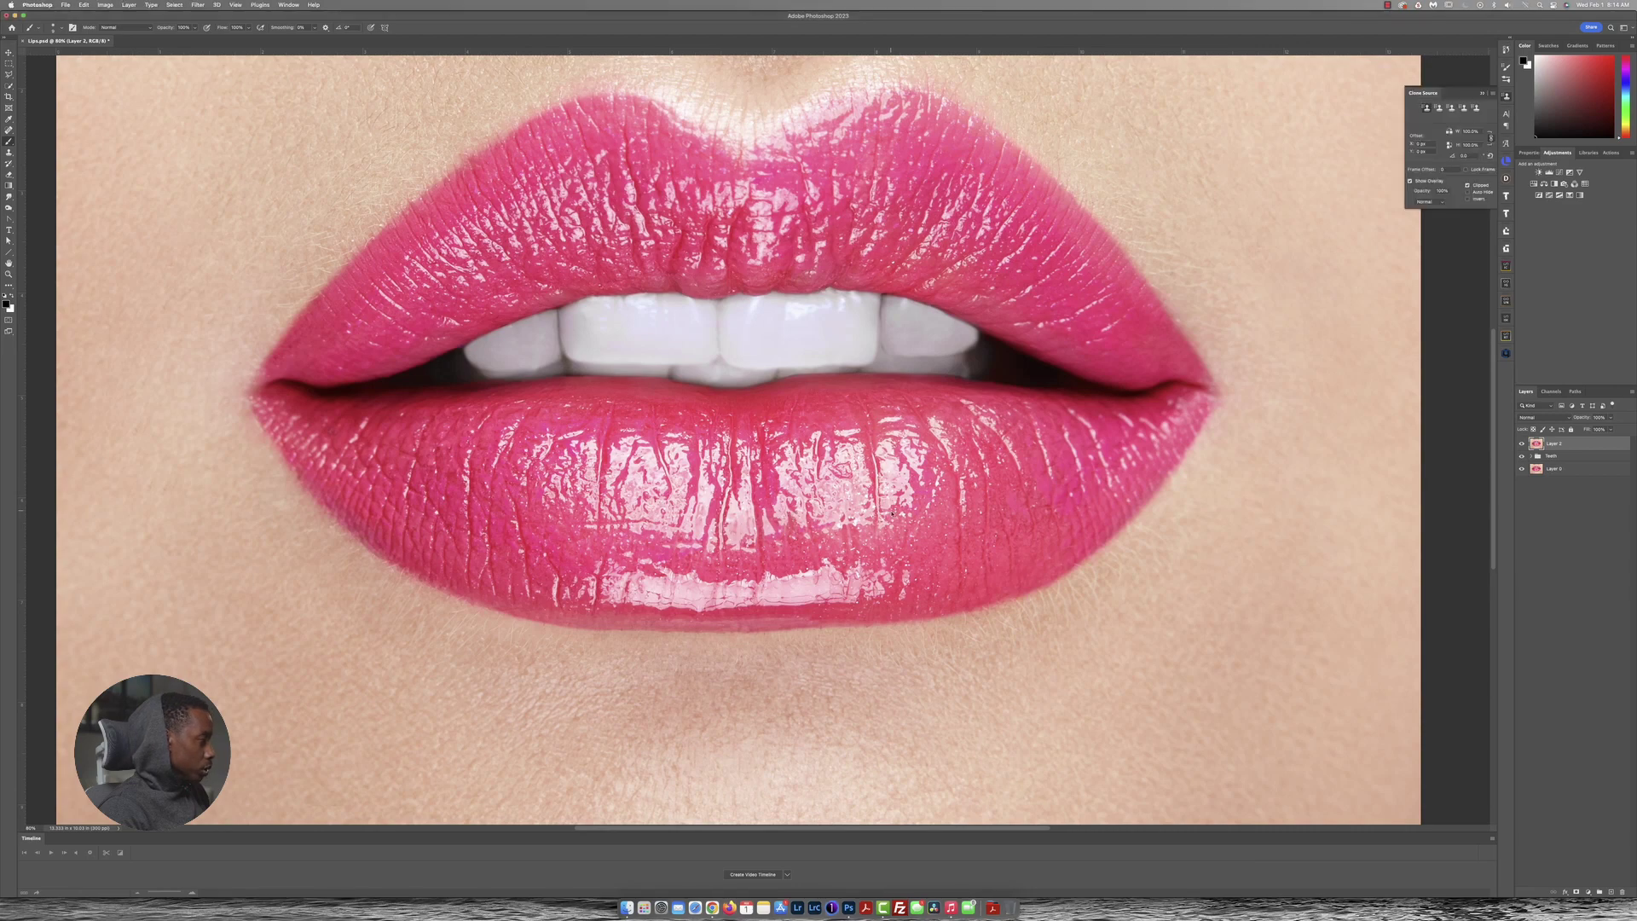
{"action": "scroll", "coordinate": [894, 506], "scroll_direction": "up", "scroll_amount": 3}
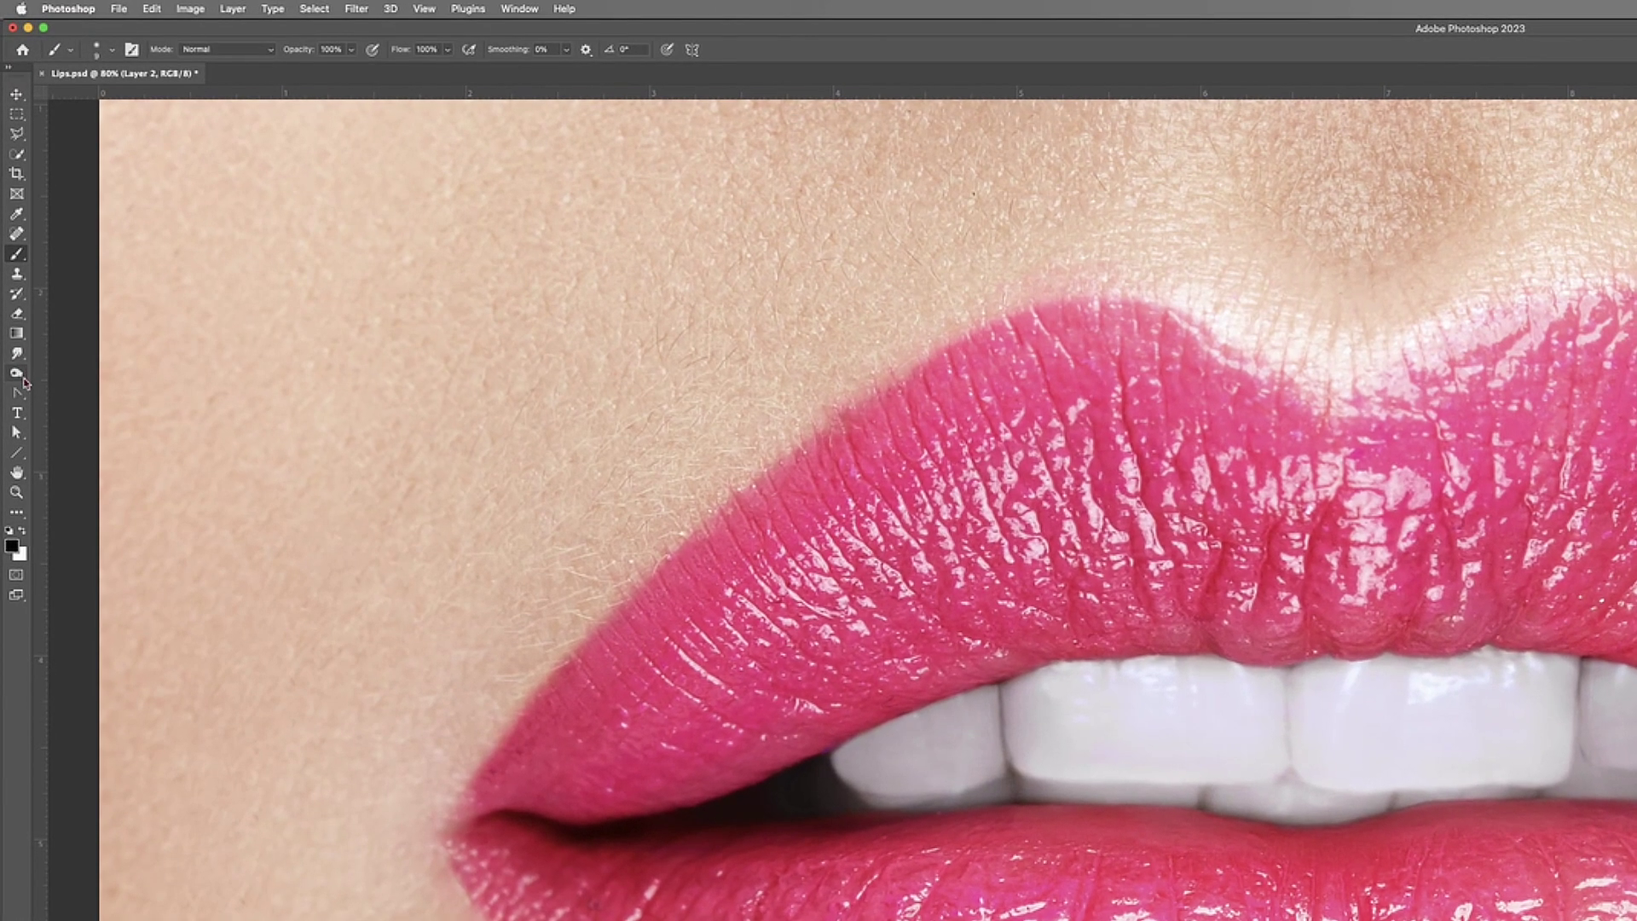
{"action": "right_click", "coordinate": [10, 220]}
{"action": "left_click", "coordinate": [75, 391]}
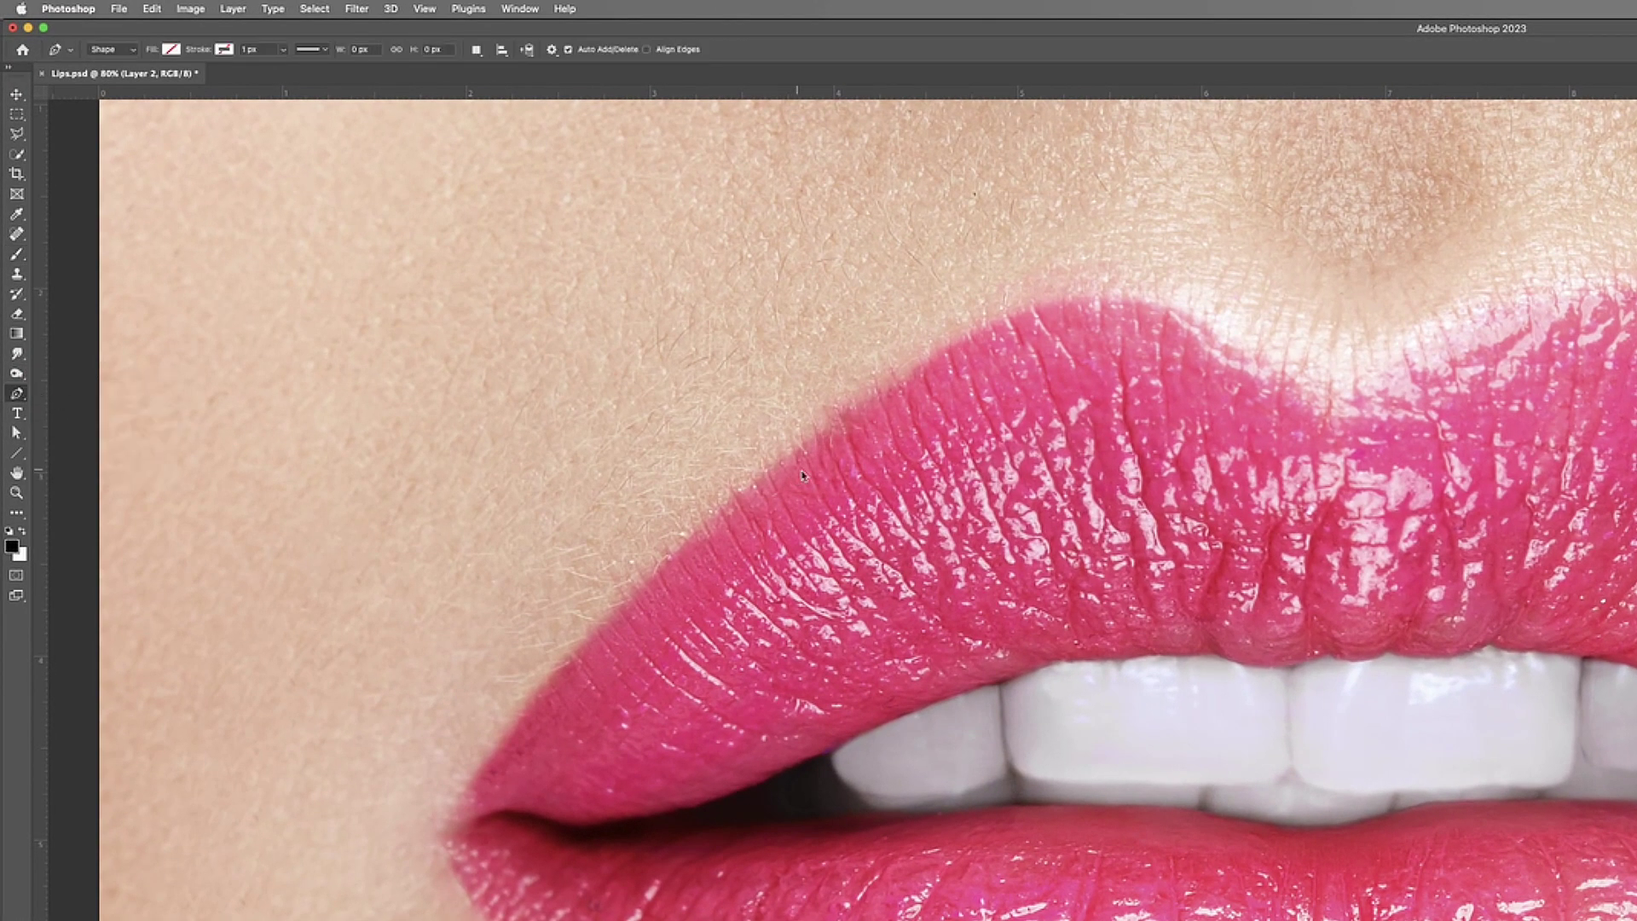
{"action": "left_click", "coordinate": [576, 664]}
{"action": "left_click", "coordinate": [720, 504]}
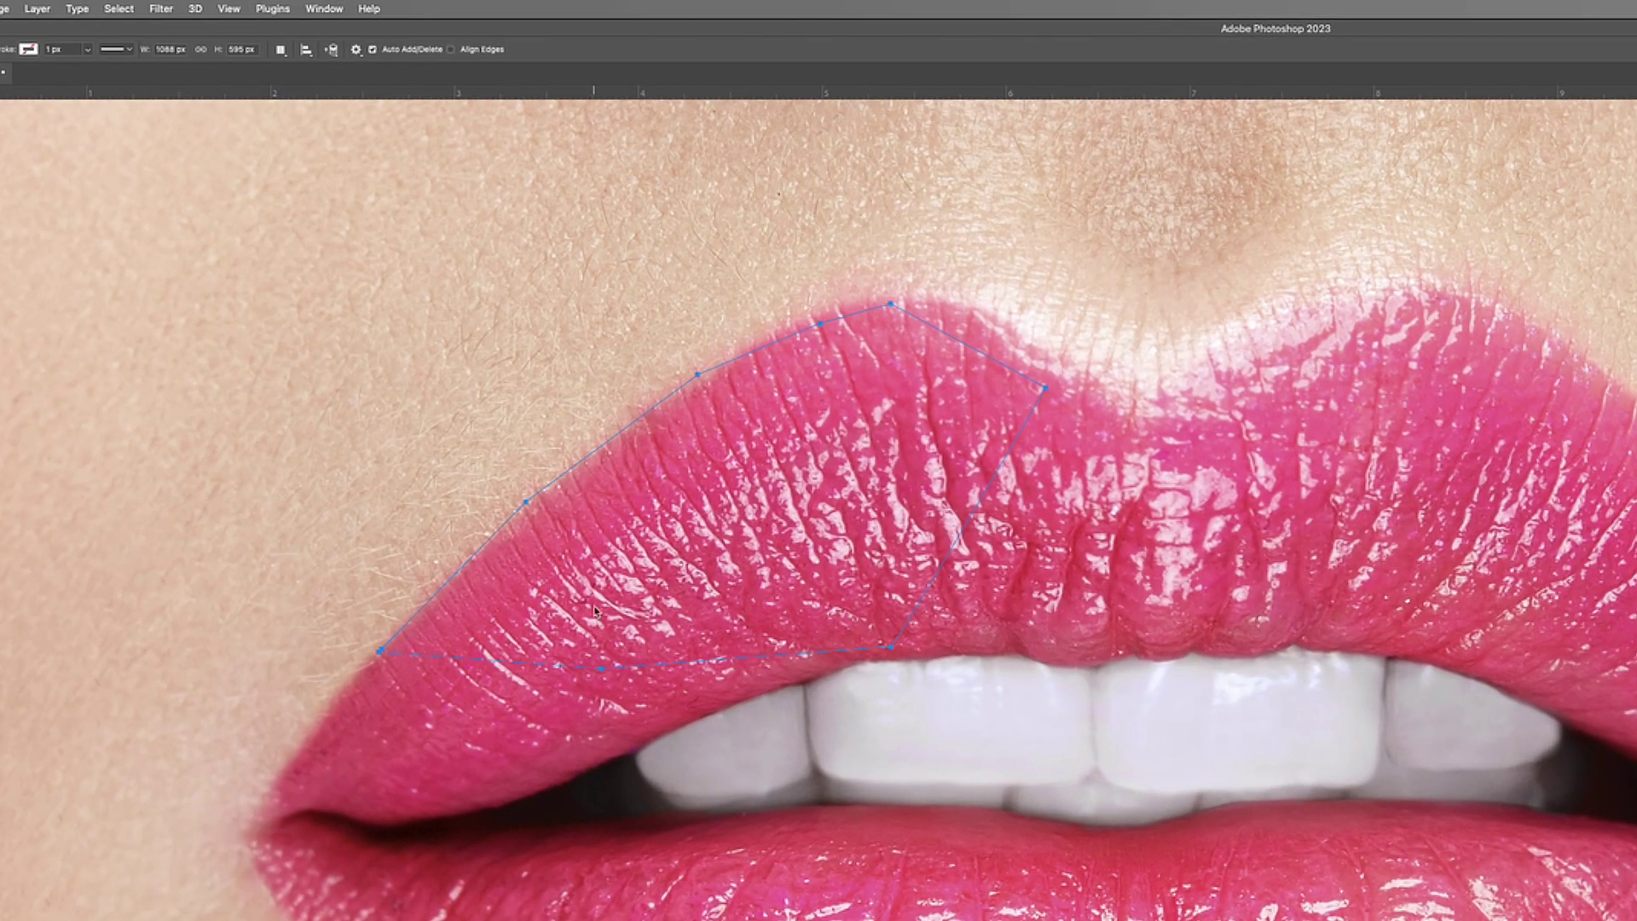
Bring up the Make Selection options for the lip path, dismiss them, and delete the pen shape layer
{"action": "right_click", "coordinate": [594, 610]}
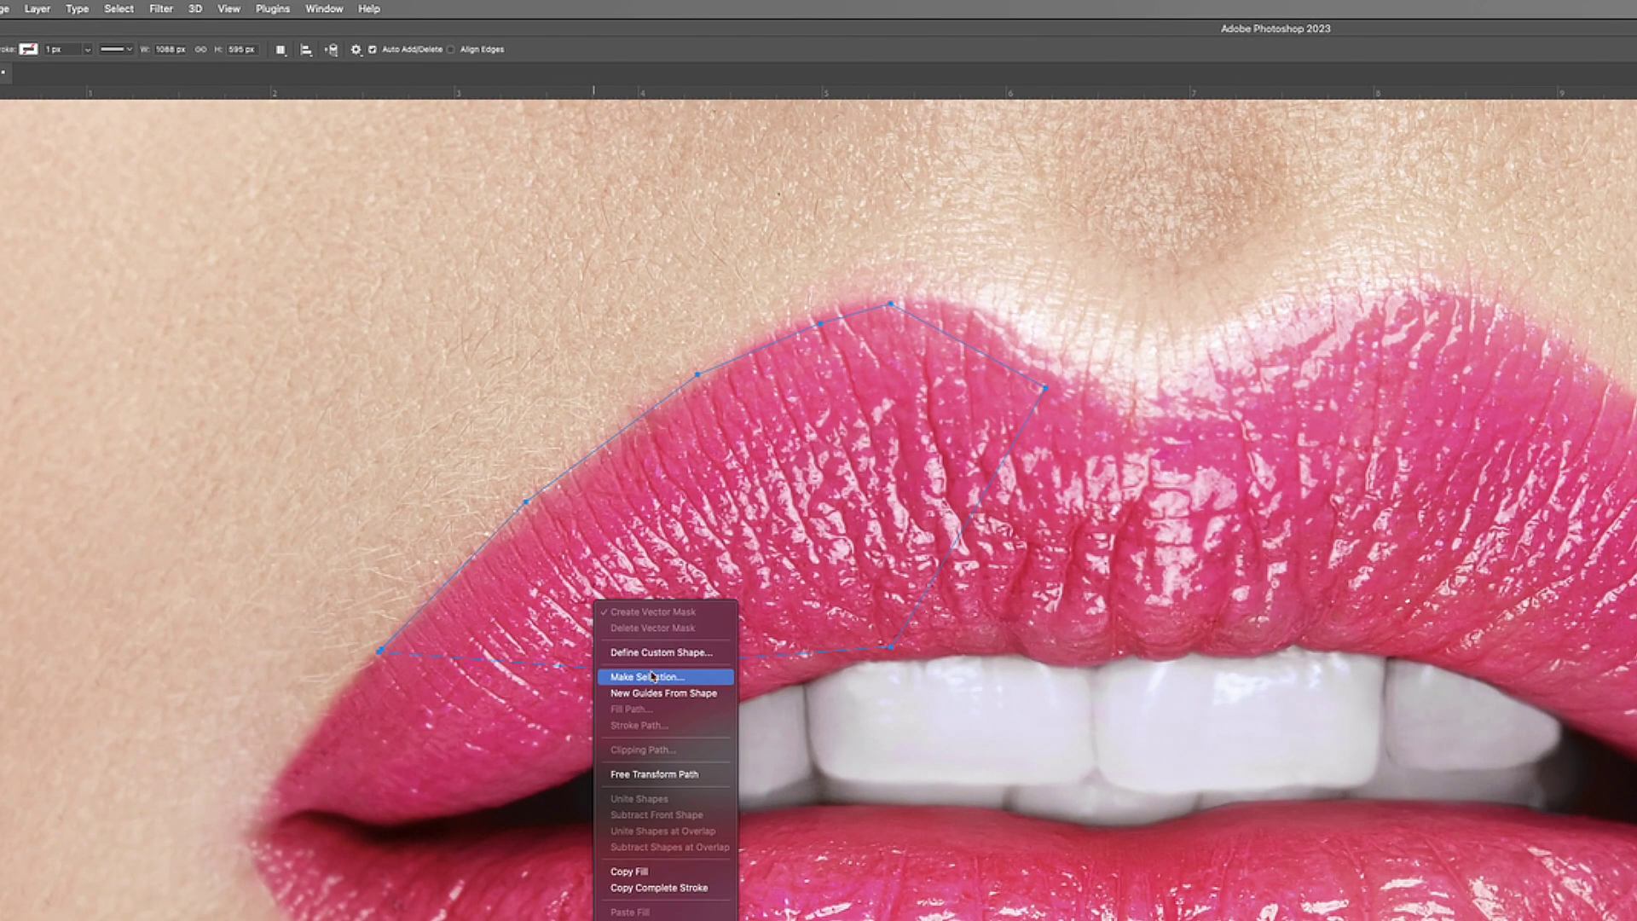
{"action": "left_click", "coordinate": [648, 676]}
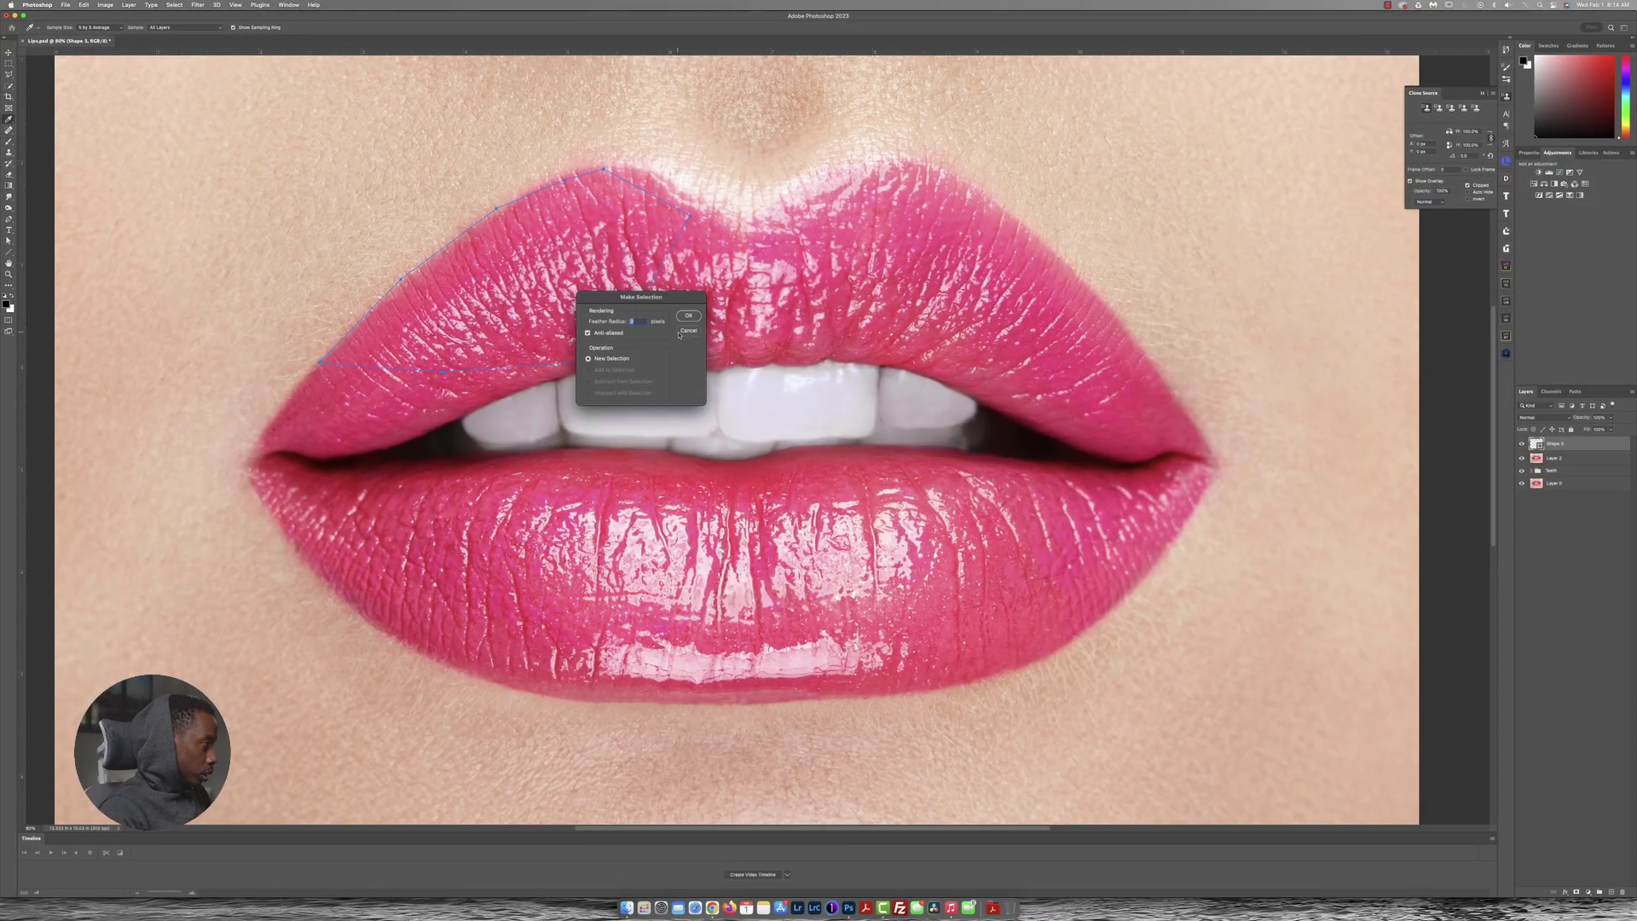
{"action": "key", "text": "Return"}
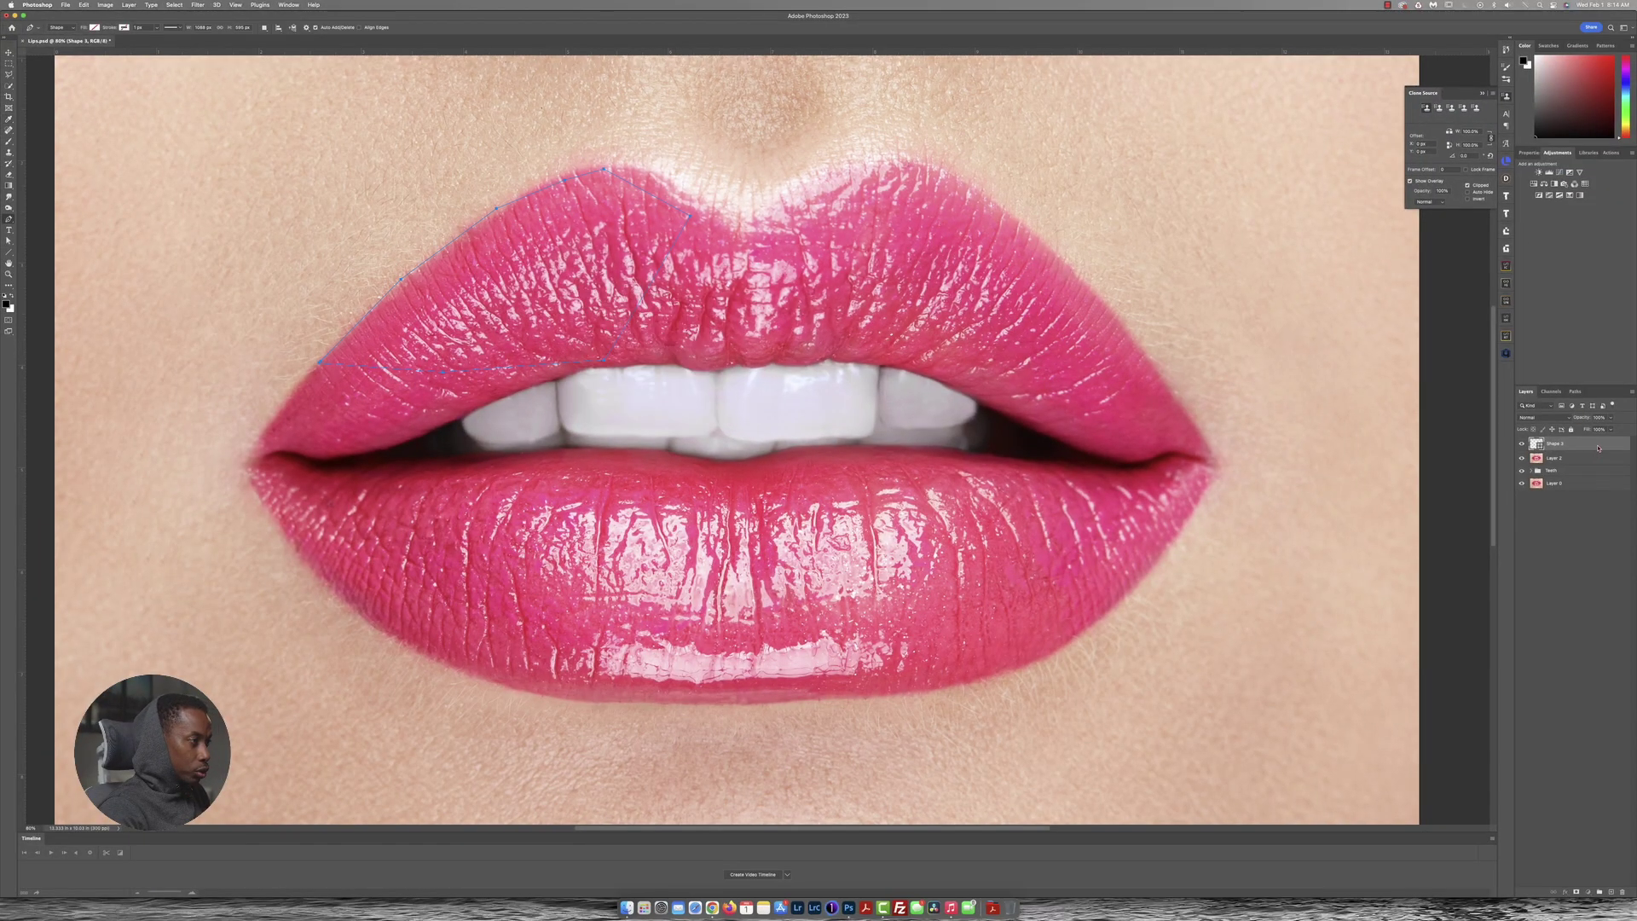
{"action": "key", "text": "Delete"}
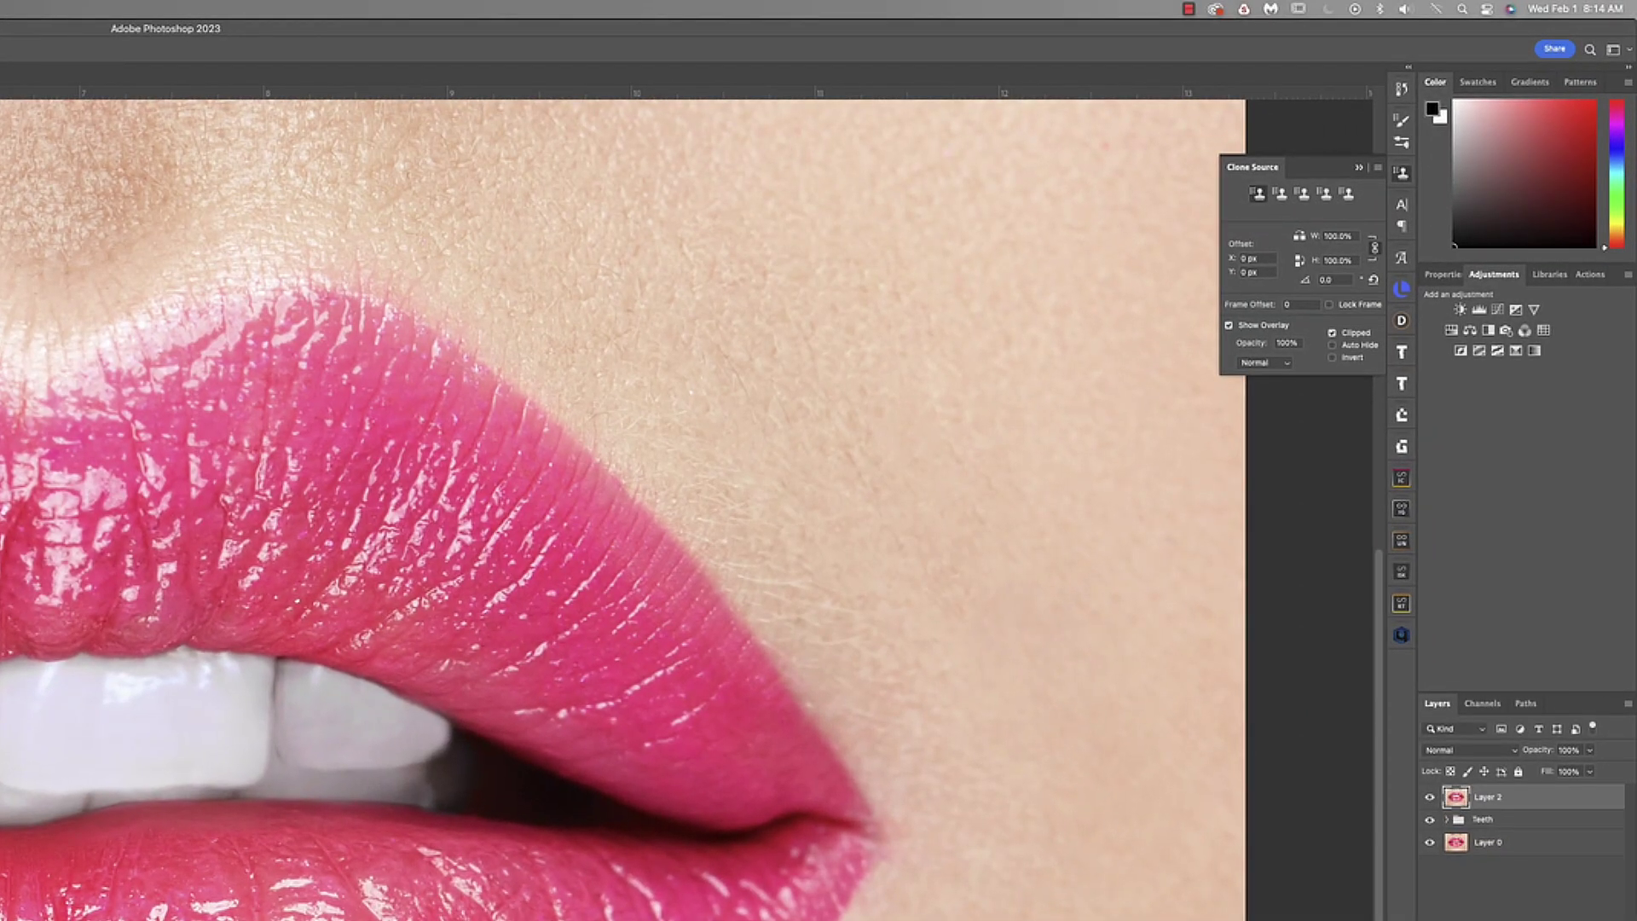
Load the saved Lips2 channel as a selection and add a Gradient Map adjustment layer above Layer 2
{"action": "left_click", "coordinate": [1483, 704]}
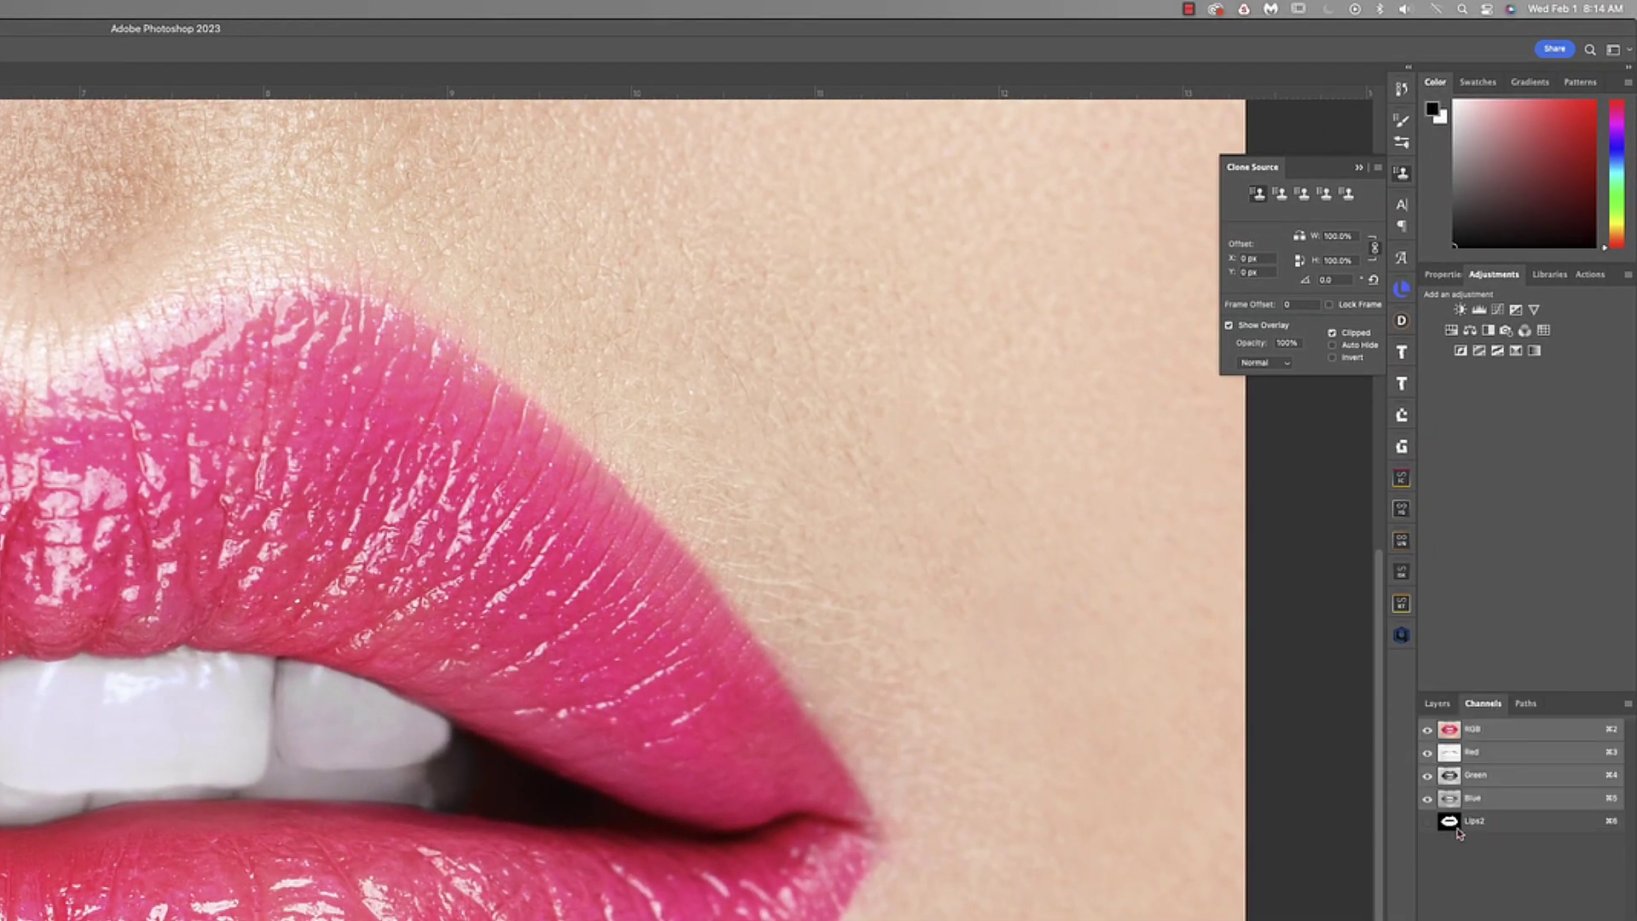
{"action": "left_click", "coordinate": [1456, 829], "text": "super"}
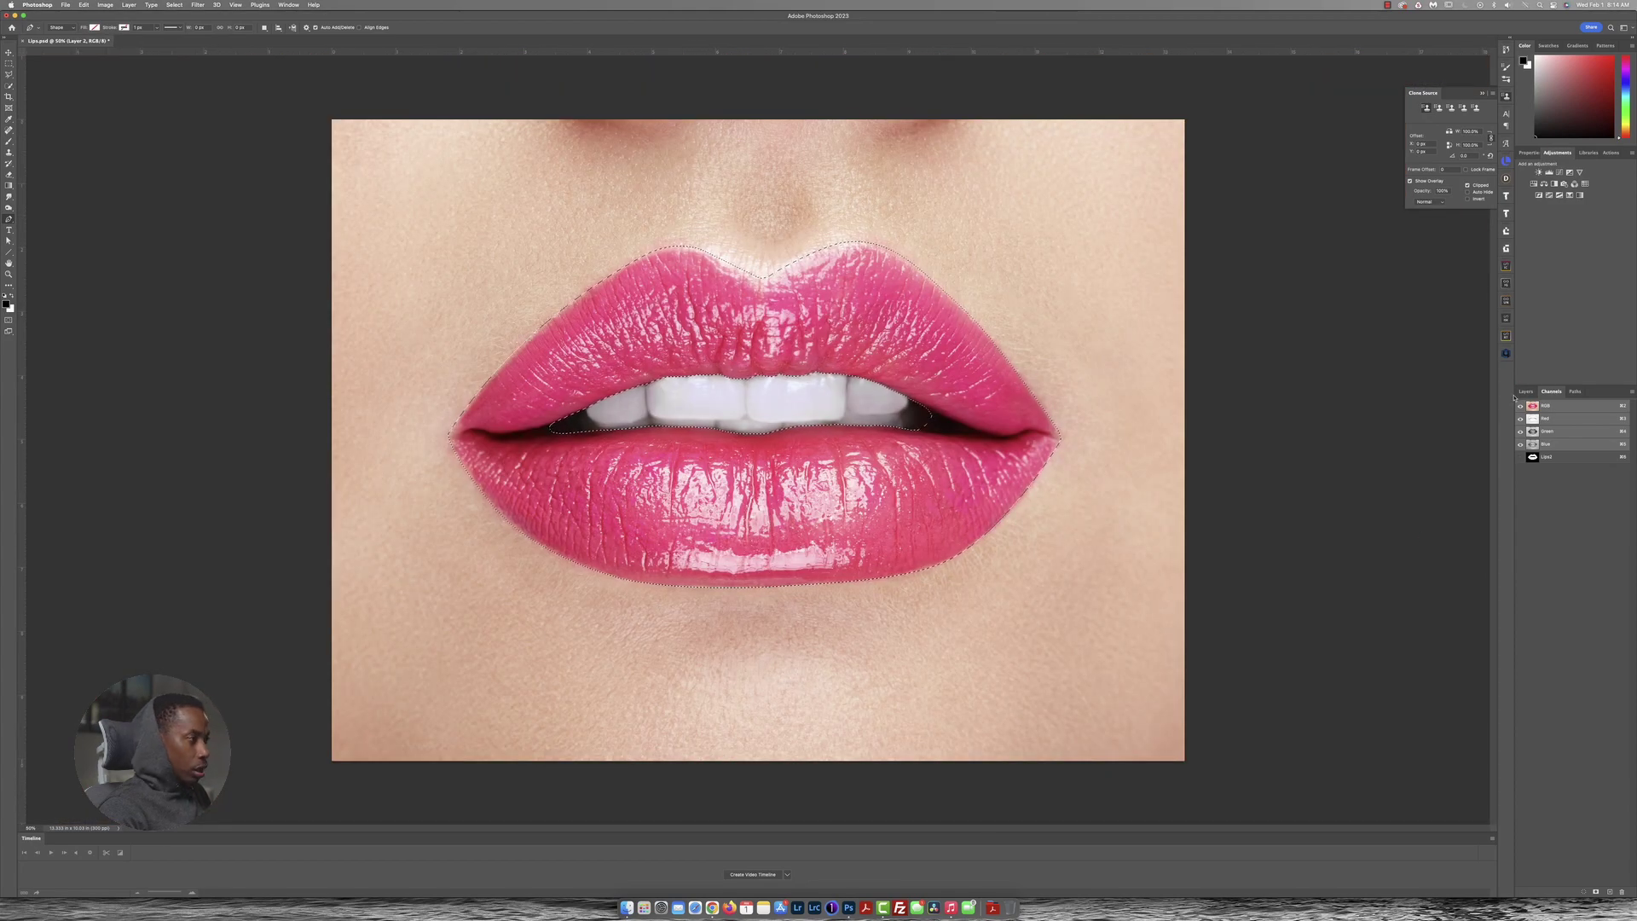
{"action": "left_click", "coordinate": [1526, 392]}
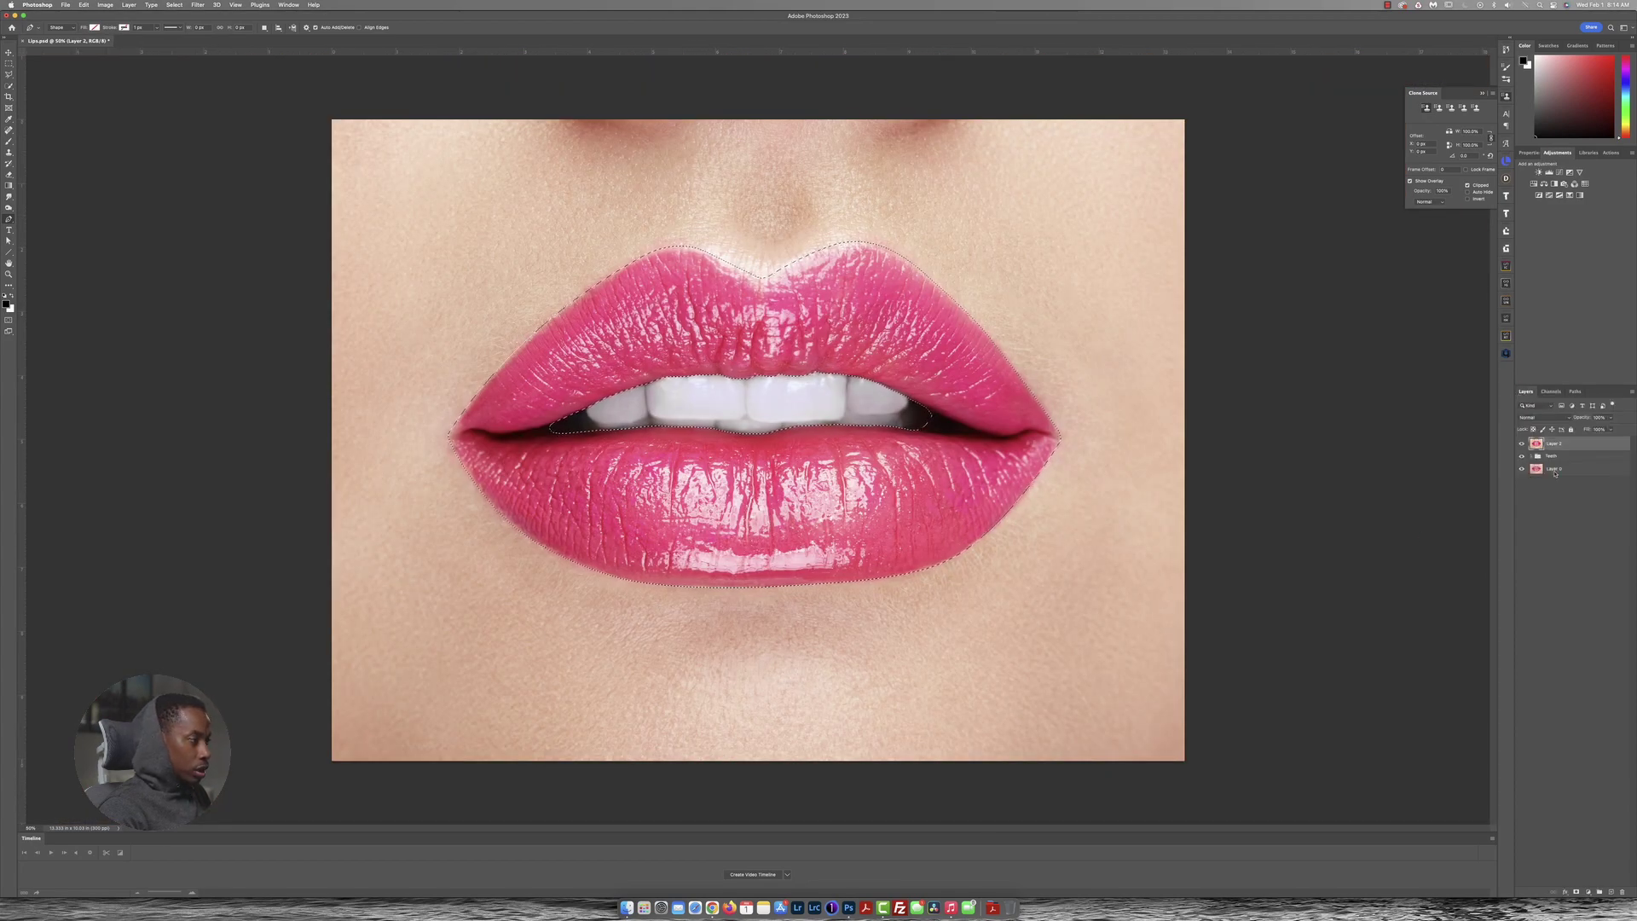
{"action": "left_click", "coordinate": [1586, 892]}
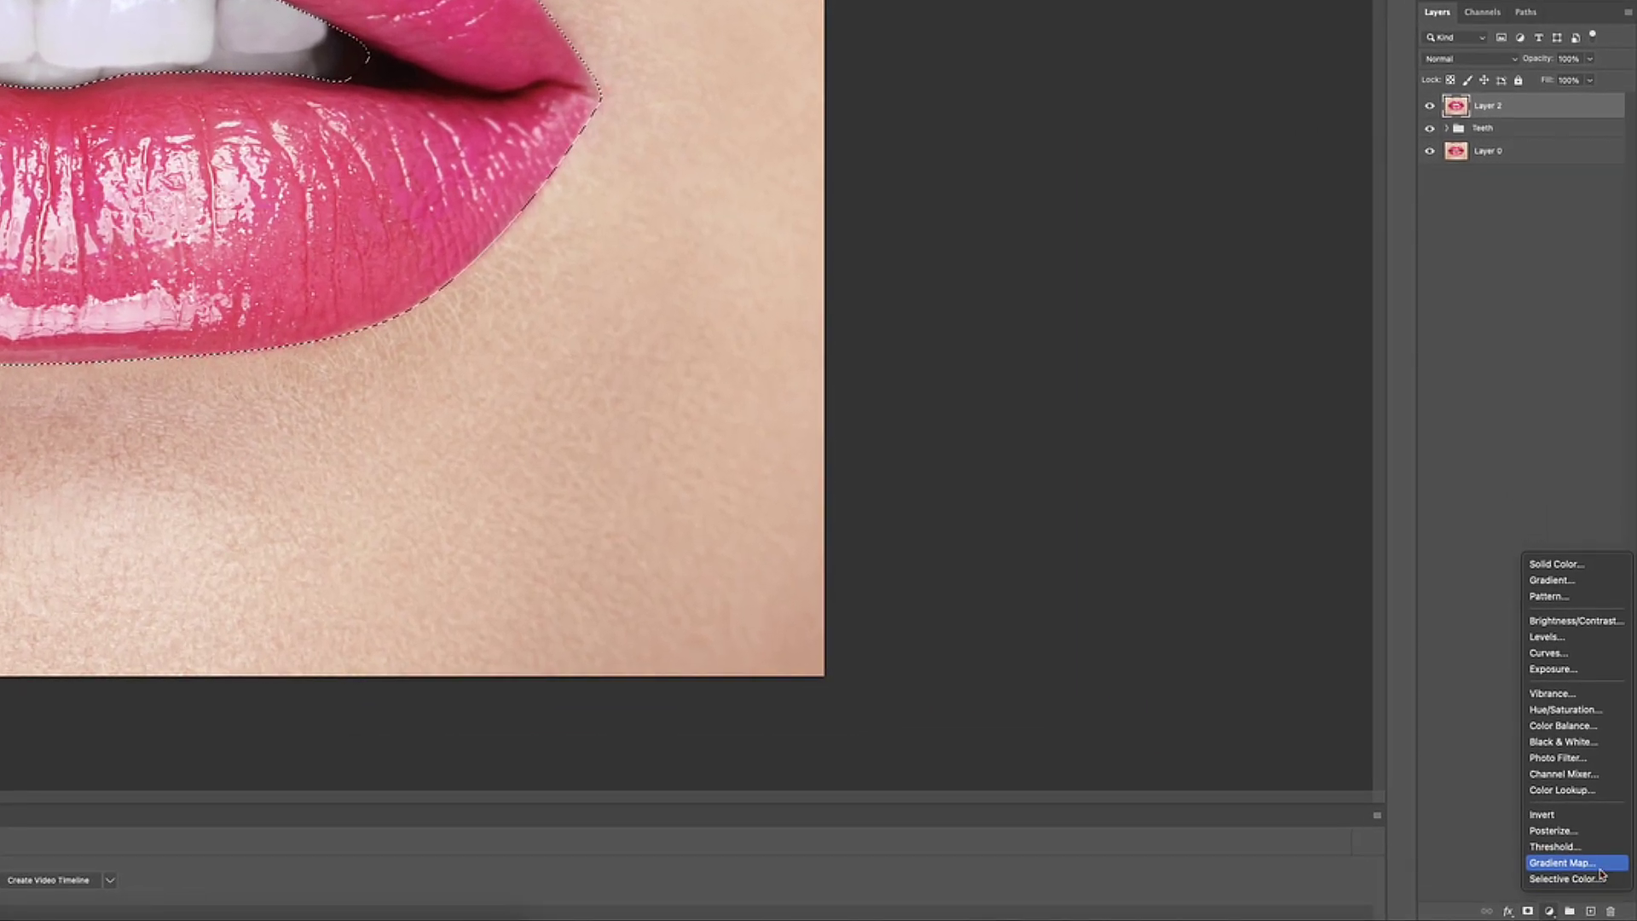
{"action": "left_click", "coordinate": [1597, 865]}
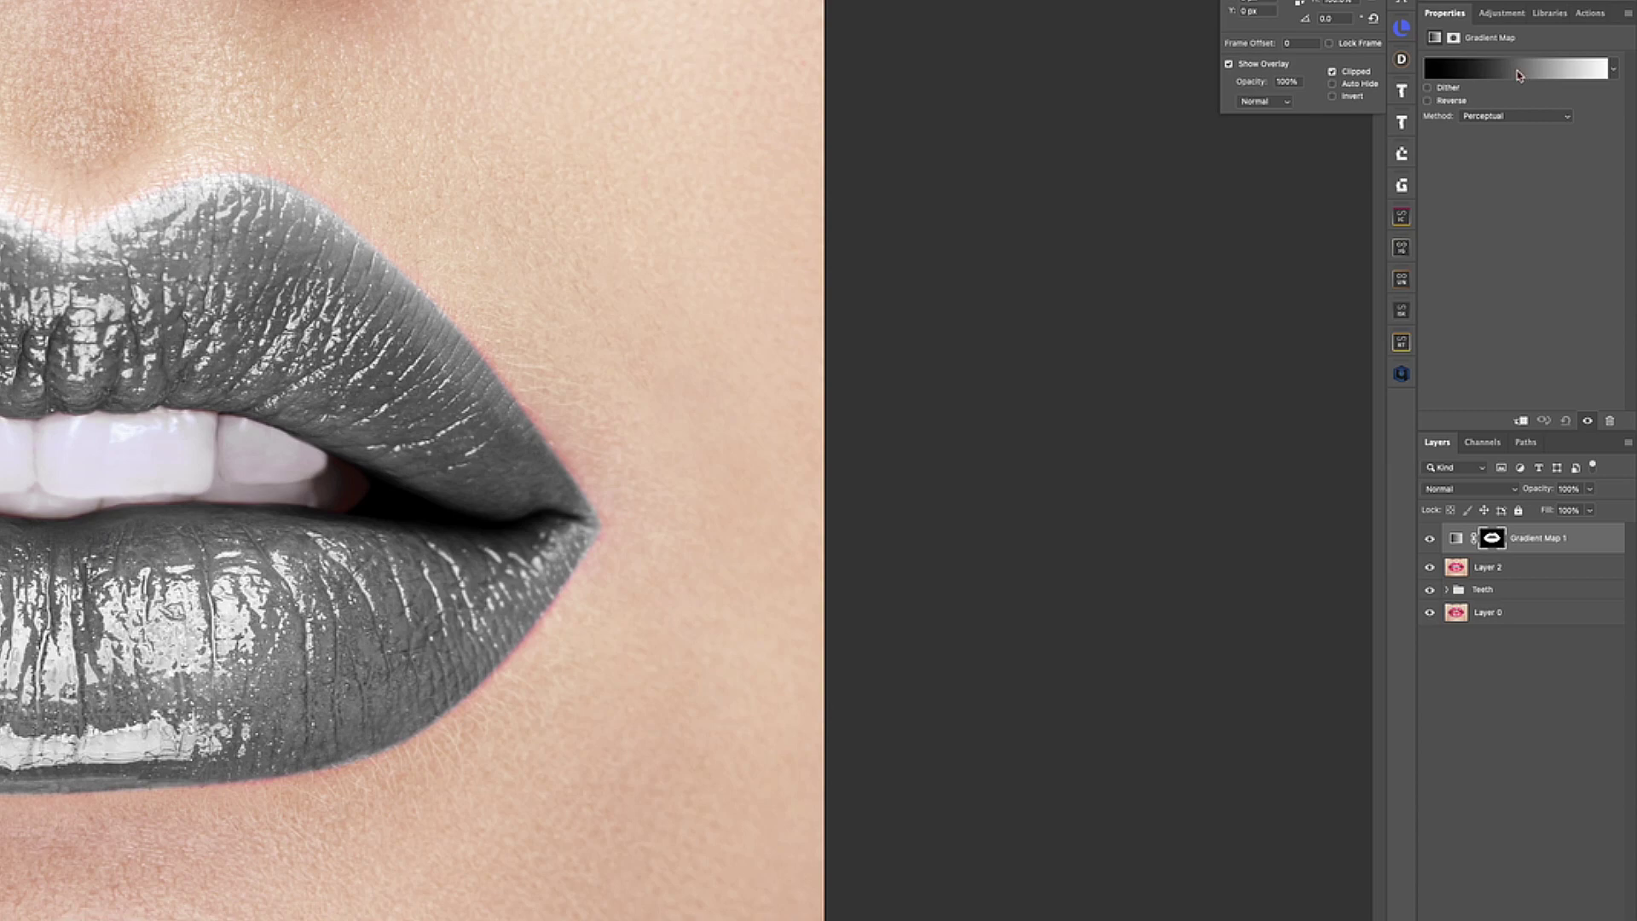
Add a colour stop near the middle of the lips' gradient map and set it to deep red
{"action": "left_click", "coordinate": [1518, 75]}
{"action": "left_click", "coordinate": [634, 767]}
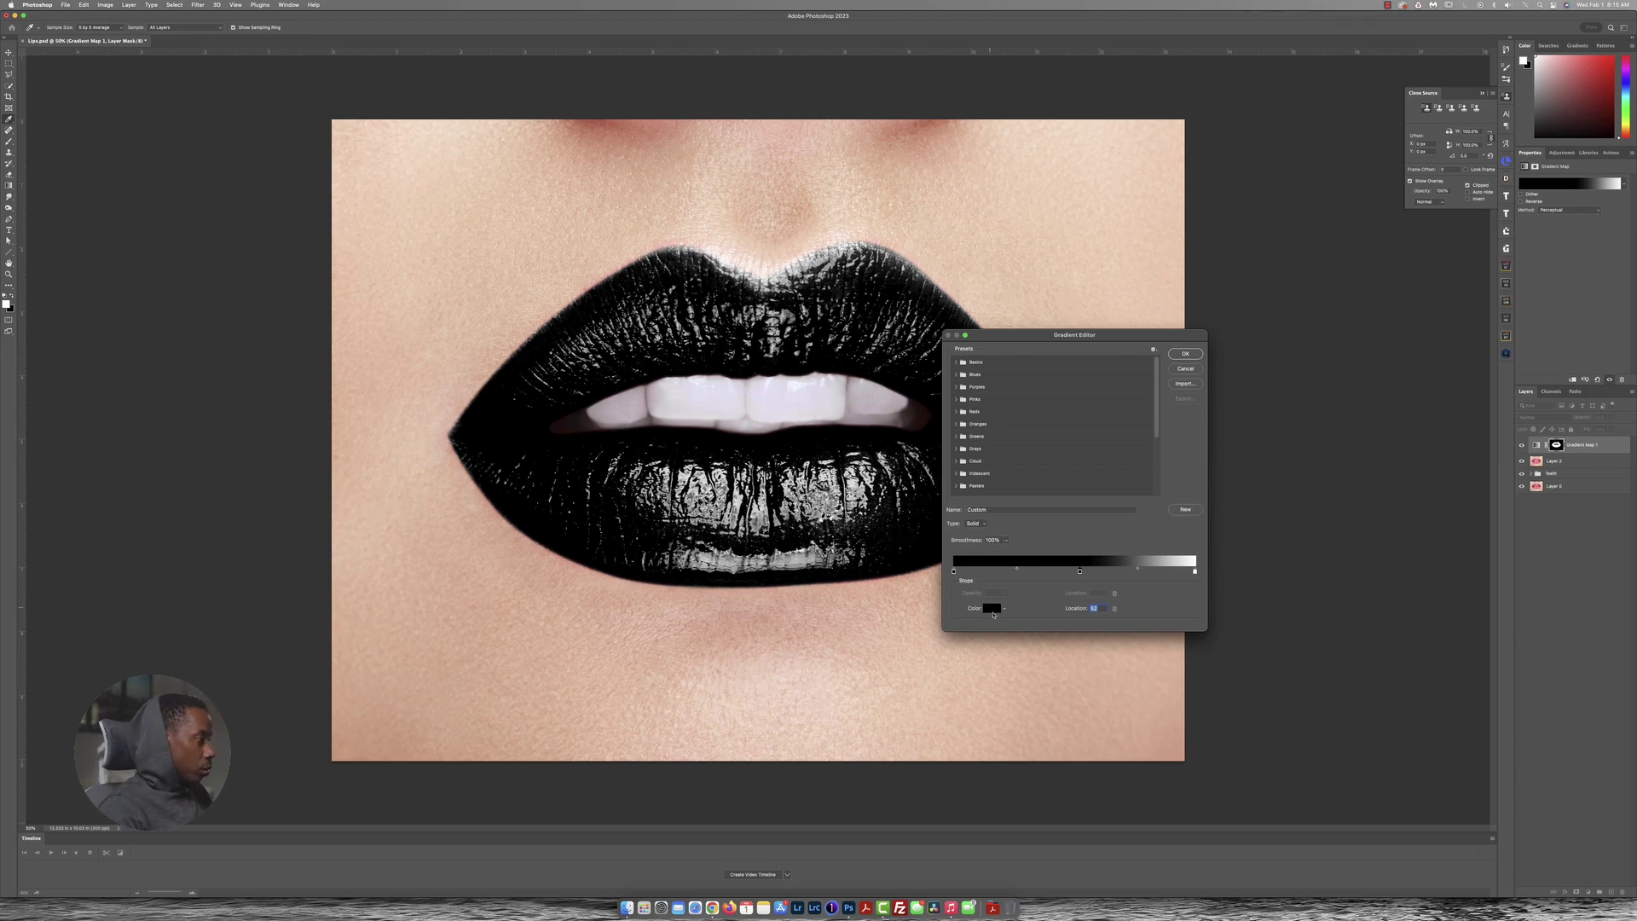
{"action": "left_click", "coordinate": [994, 609]}
{"action": "left_click_drag", "start_coordinate": [1049, 521], "coordinate": [1073, 539]}
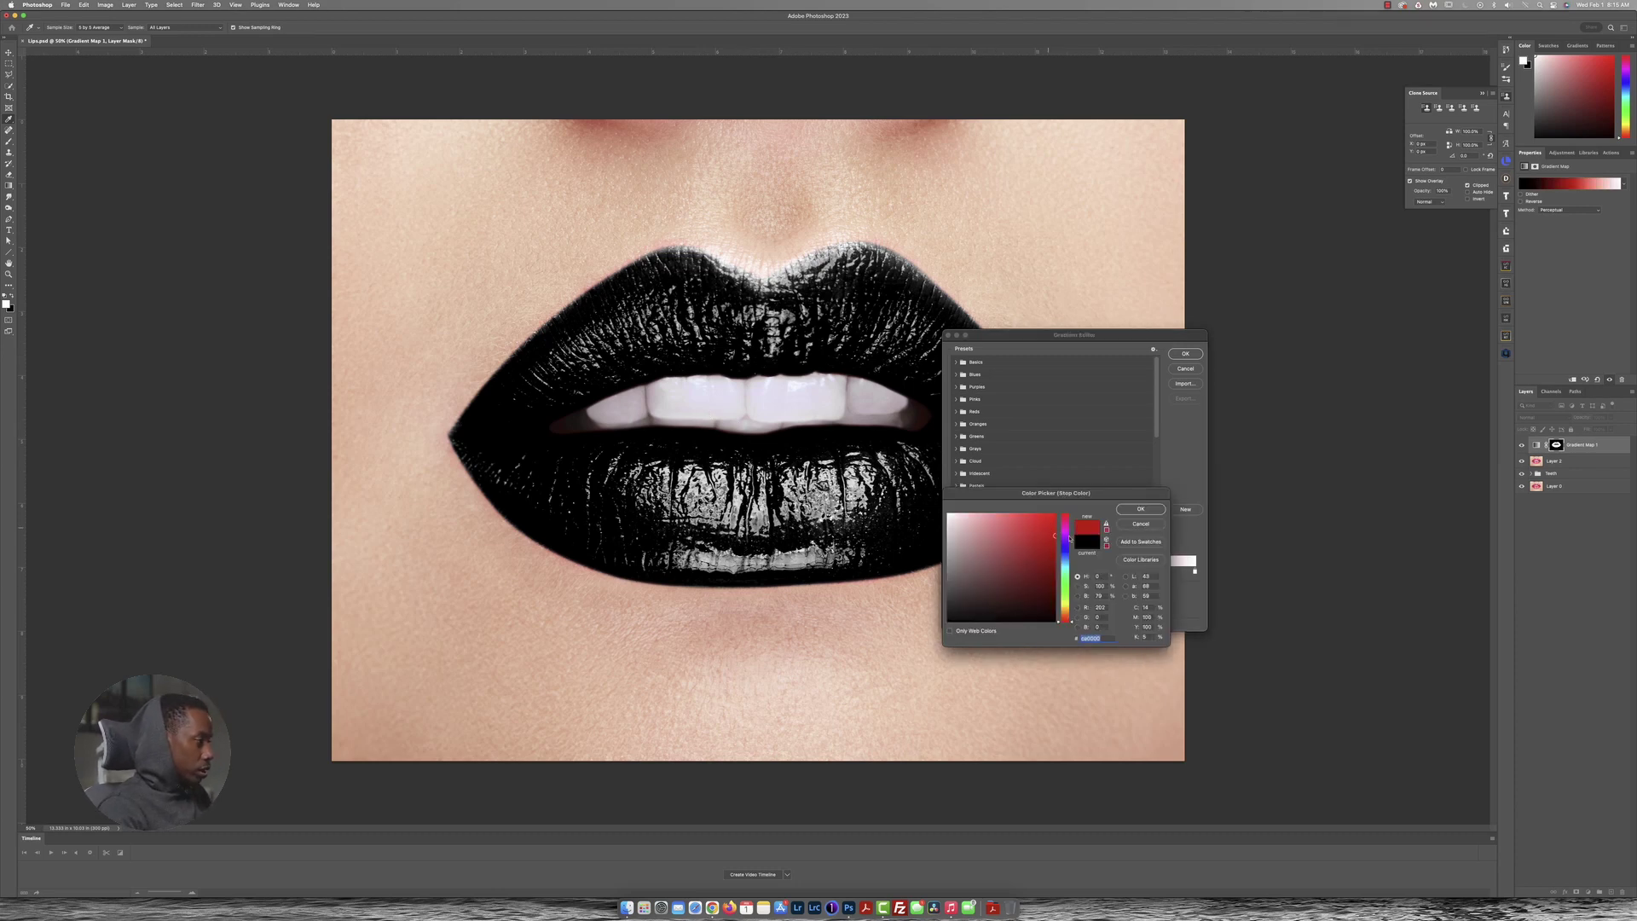
{"action": "left_click", "coordinate": [1143, 509]}
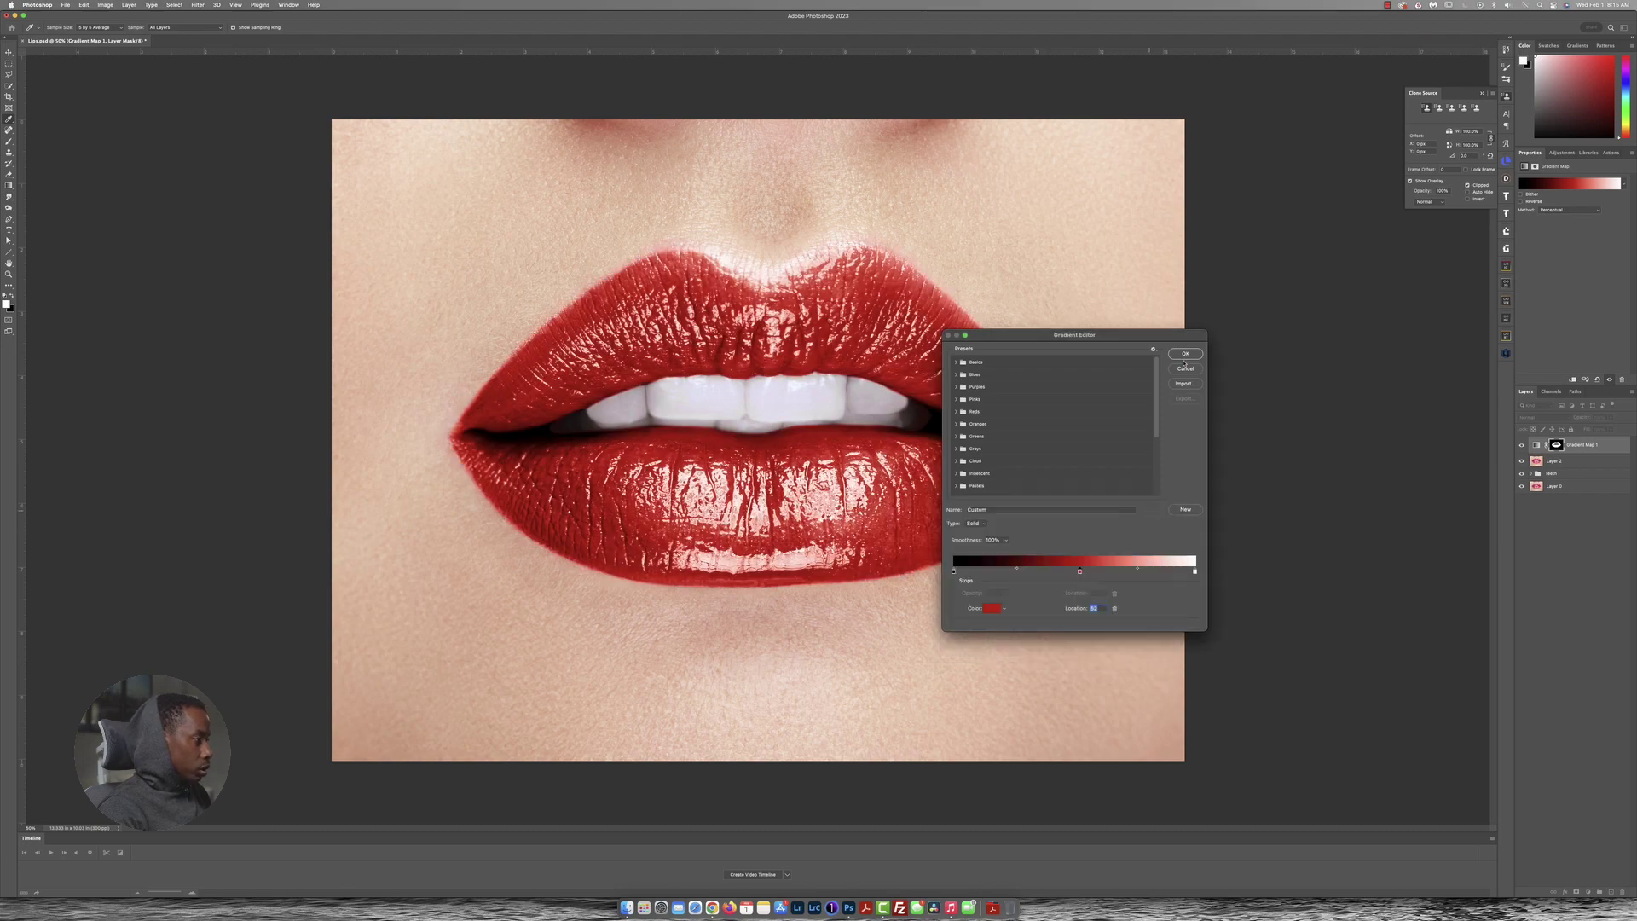
{"action": "left_click", "coordinate": [1185, 357]}
{"action": "key", "text": "super+minus"}
{"action": "key", "text": "super+equal"}
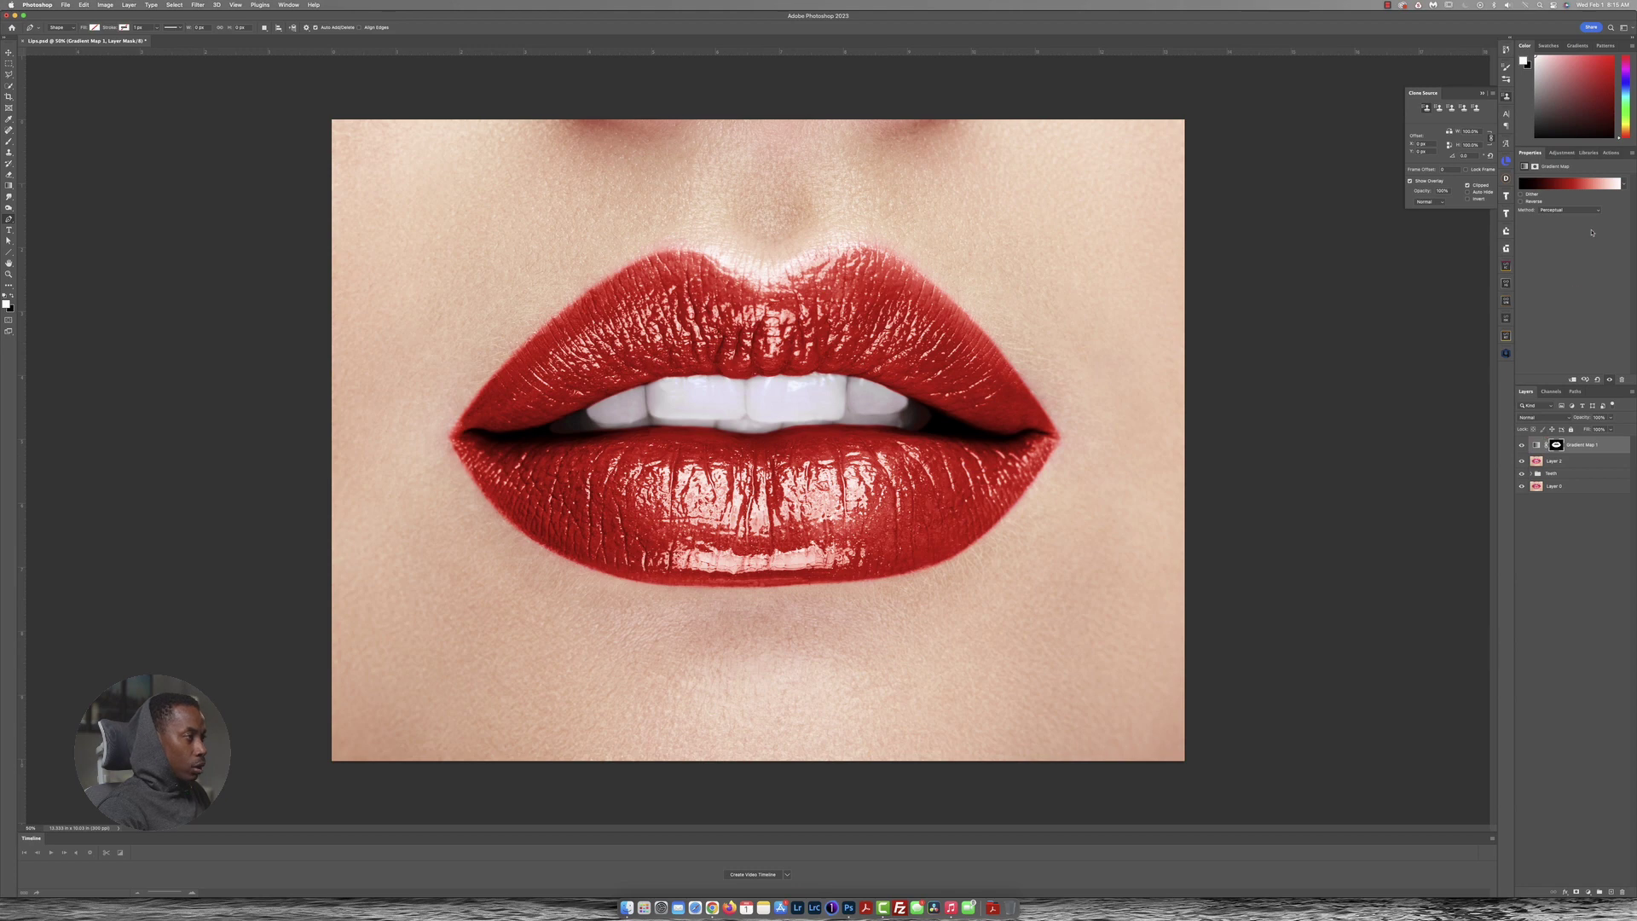
Fine-tune the gradient map's red stop and the colour midpoints on both sides of it
{"action": "left_click", "coordinate": [1579, 185]}
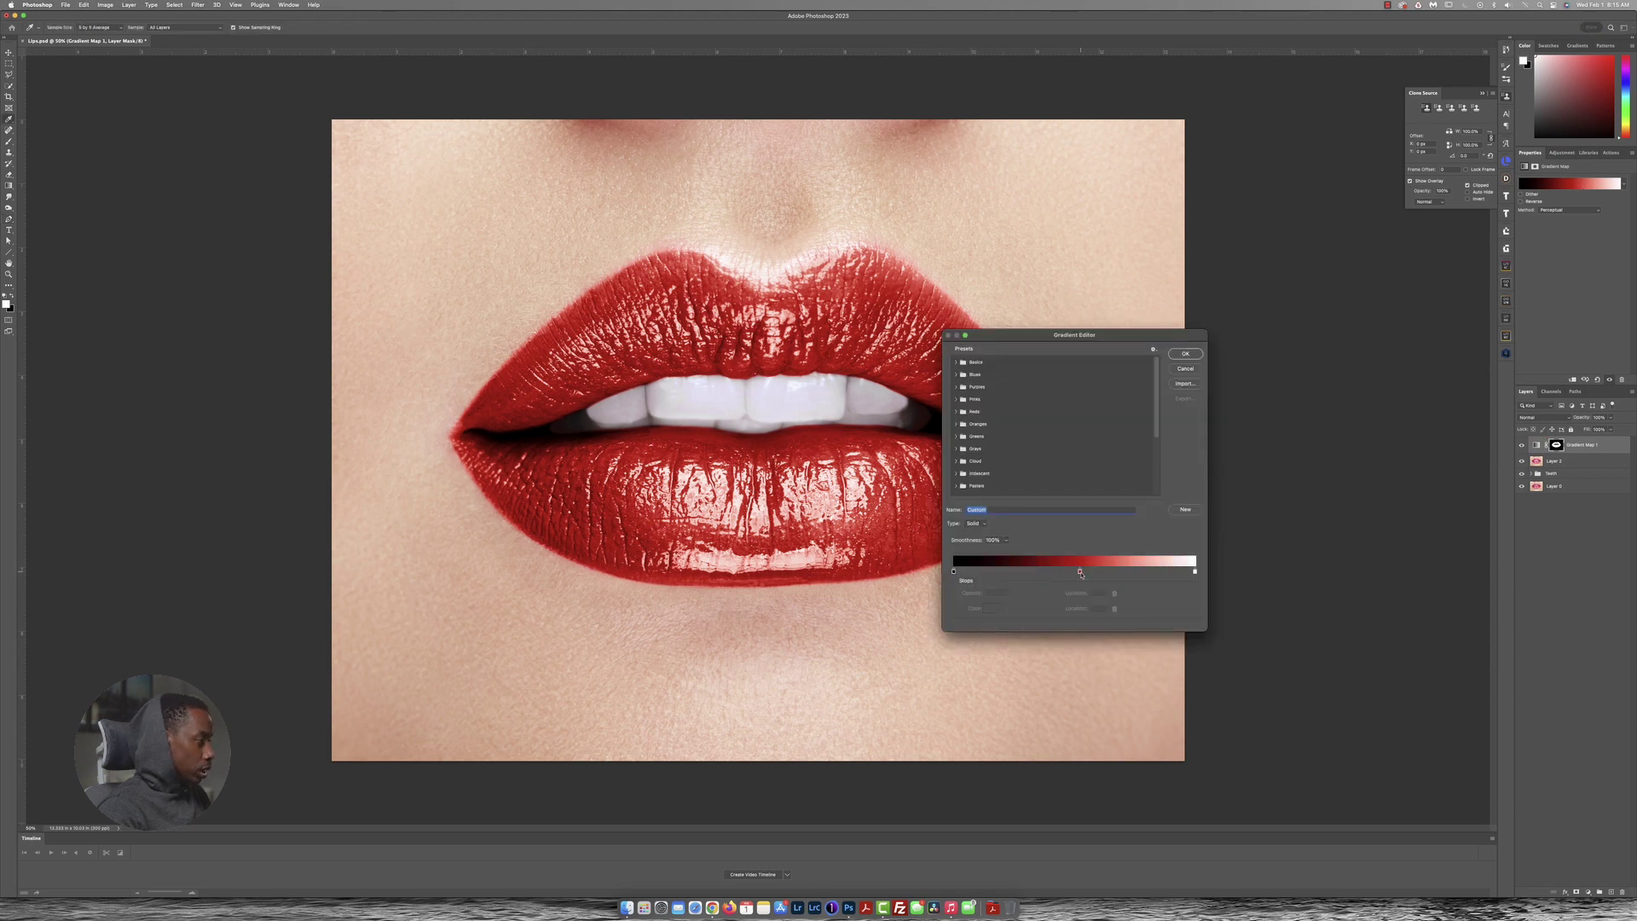
{"action": "left_click", "coordinate": [1080, 571]}
{"action": "mouse_move", "coordinate": [1018, 570]}
{"action": "left_mouse_down"}
{"action": "mouse_move", "coordinate": [1042, 571]}
{"action": "mouse_move", "coordinate": [992, 571]}
{"action": "mouse_move", "coordinate": [1034, 574]}
{"action": "left_mouse_up"}
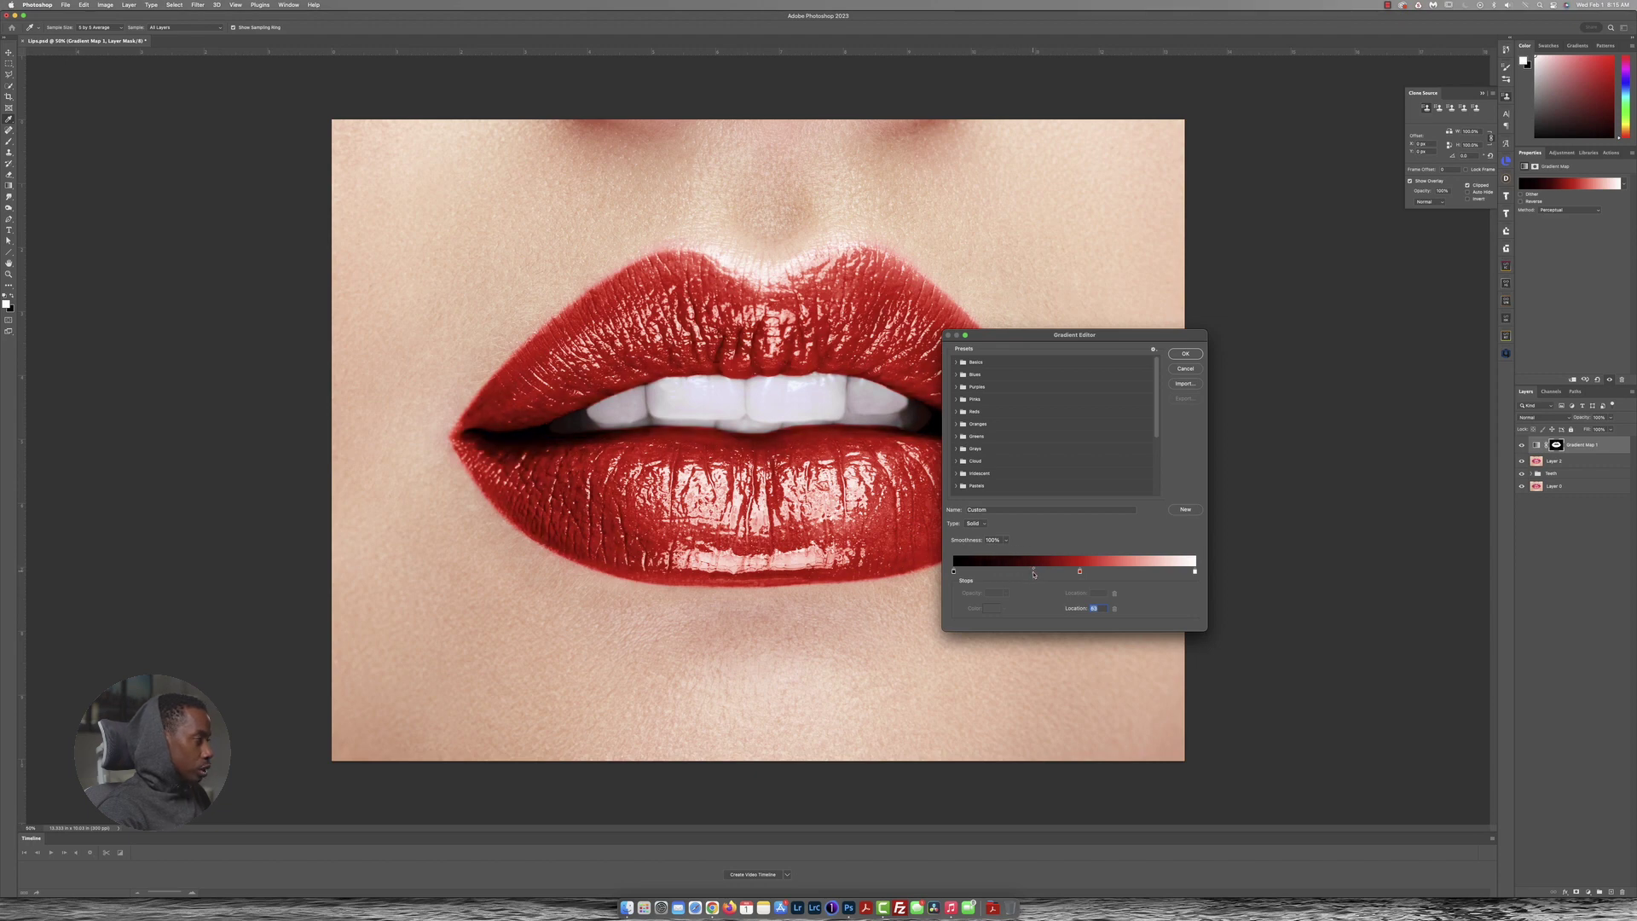
{"action": "left_click_drag", "start_coordinate": [1034, 570], "coordinate": [1009, 571]}
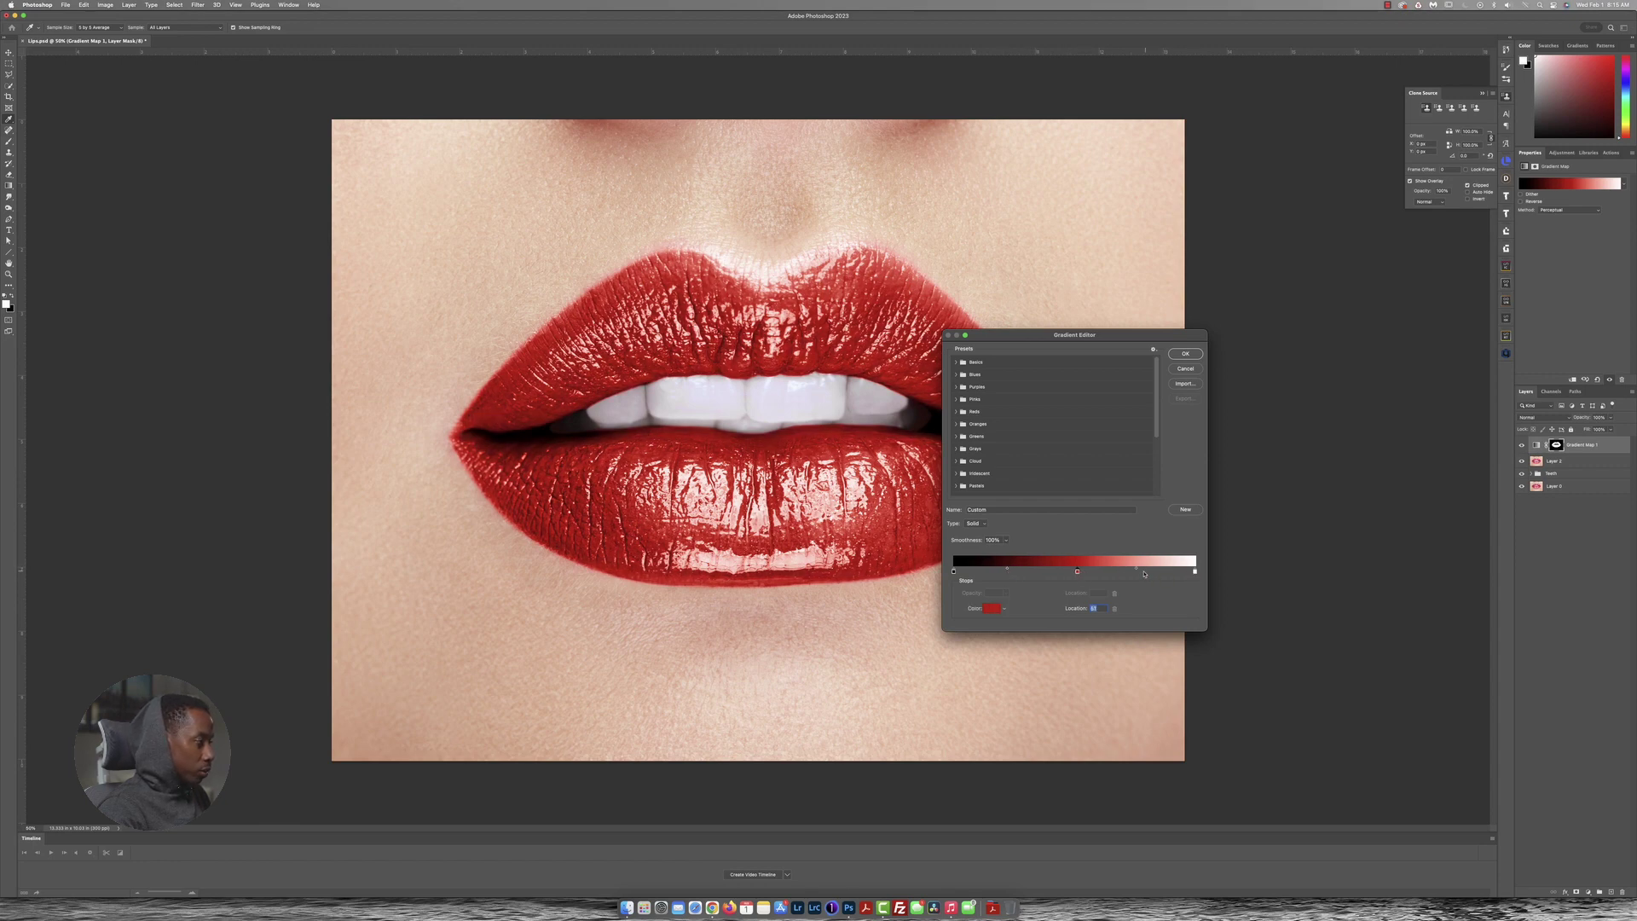
{"action": "left_click_drag", "start_coordinate": [1138, 571], "coordinate": [1105, 573]}
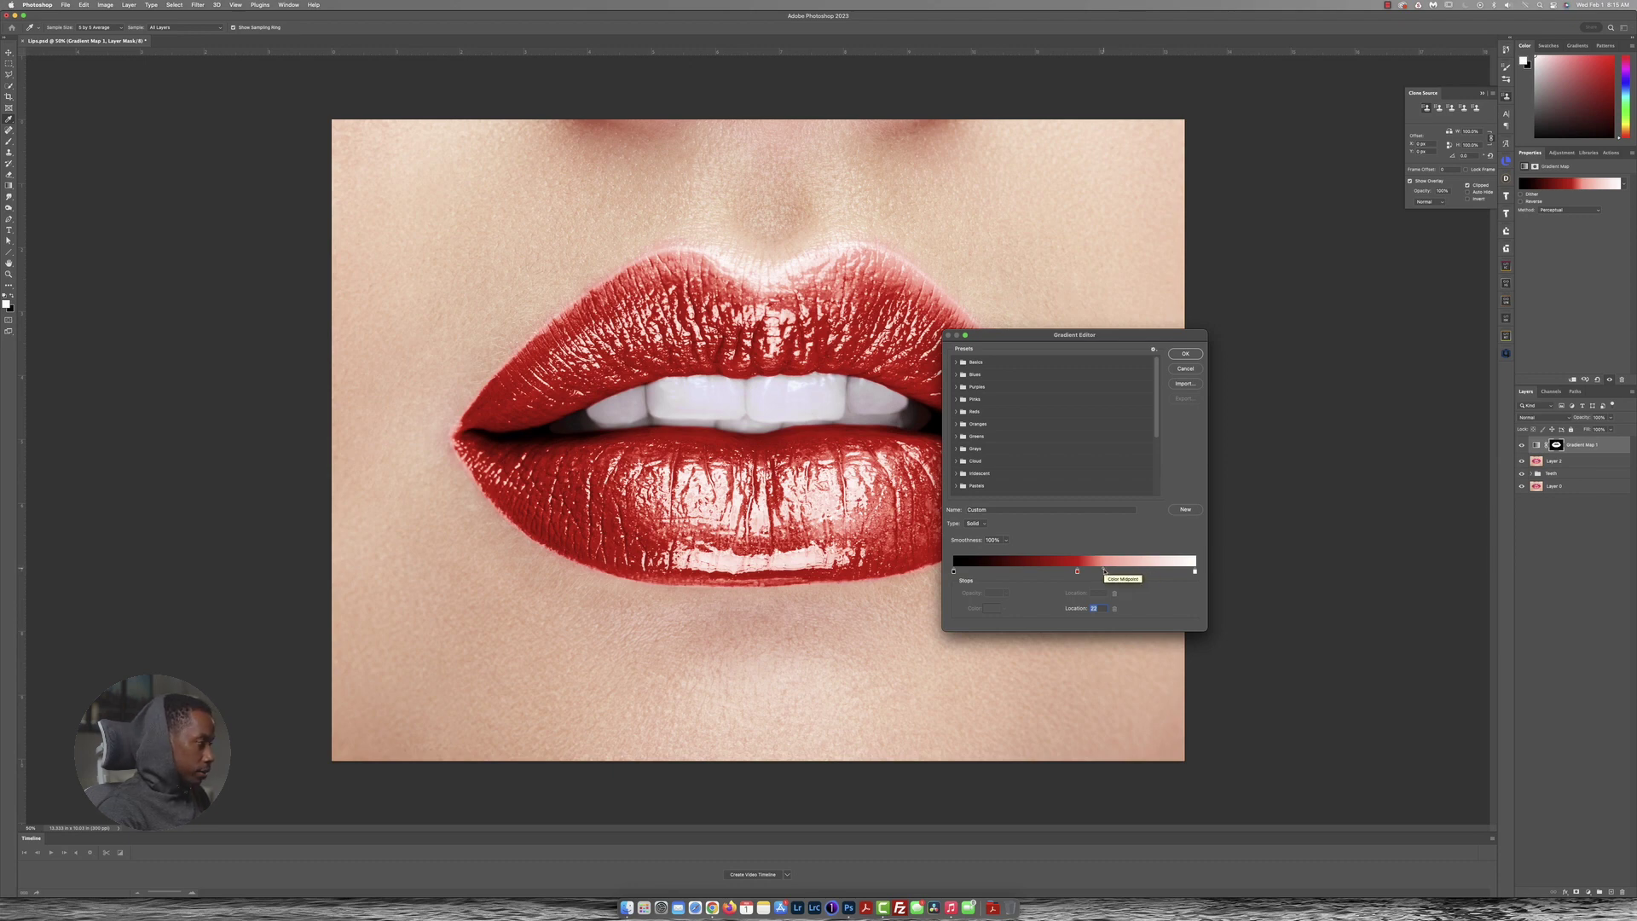
{"action": "left_click_drag", "start_coordinate": [1107, 571], "coordinate": [1140, 570]}
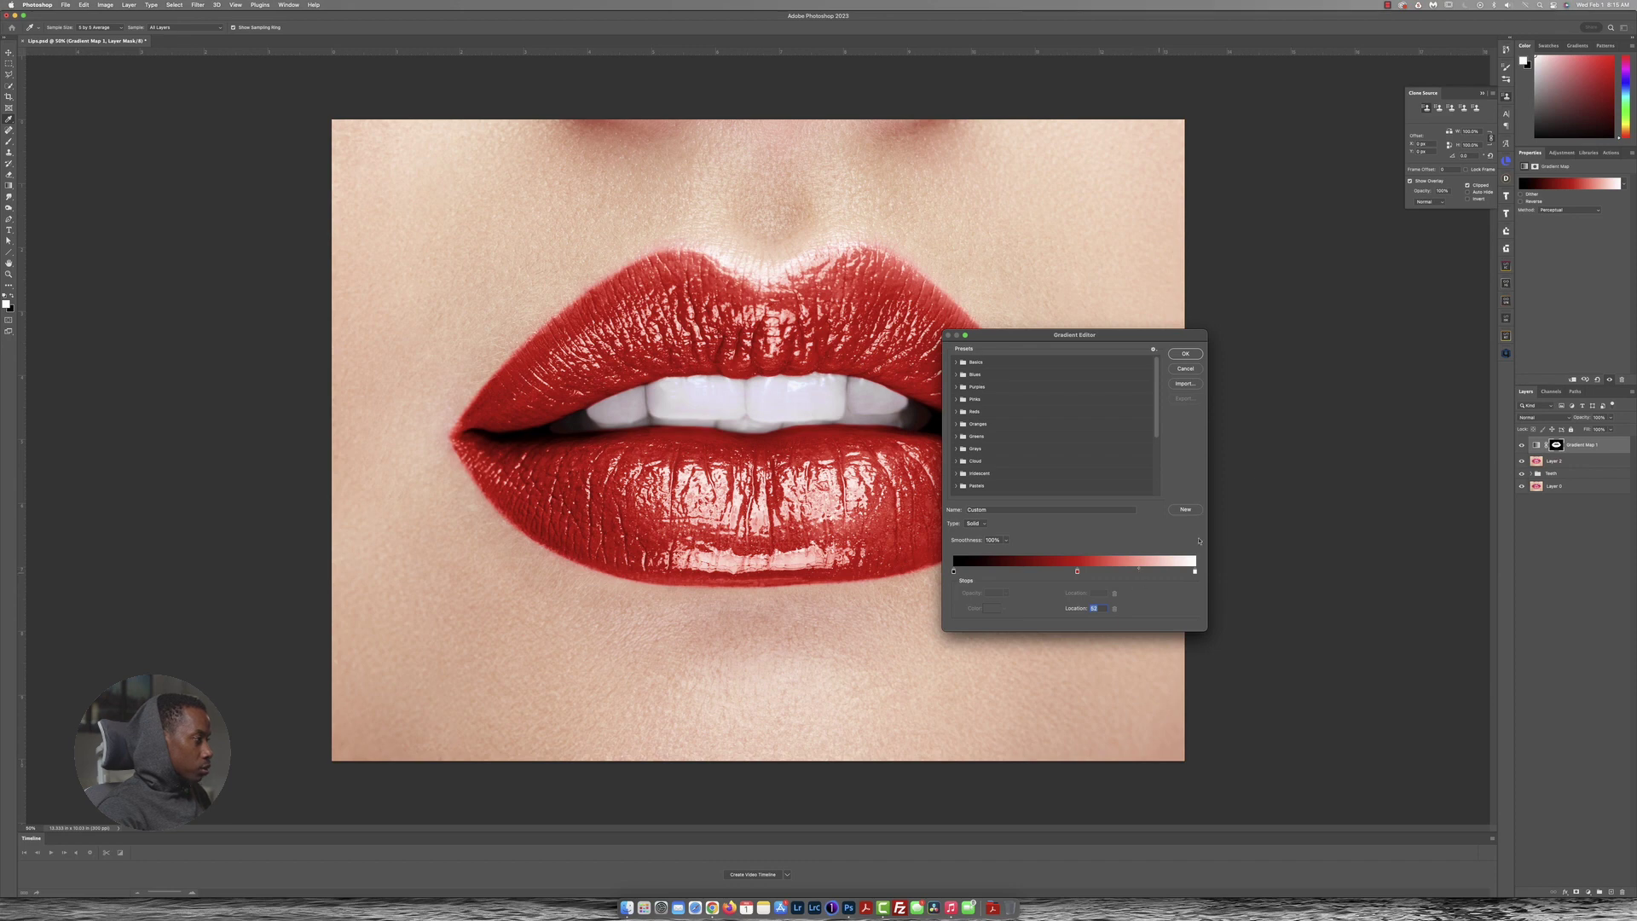
{"action": "left_click", "coordinate": [1187, 355]}
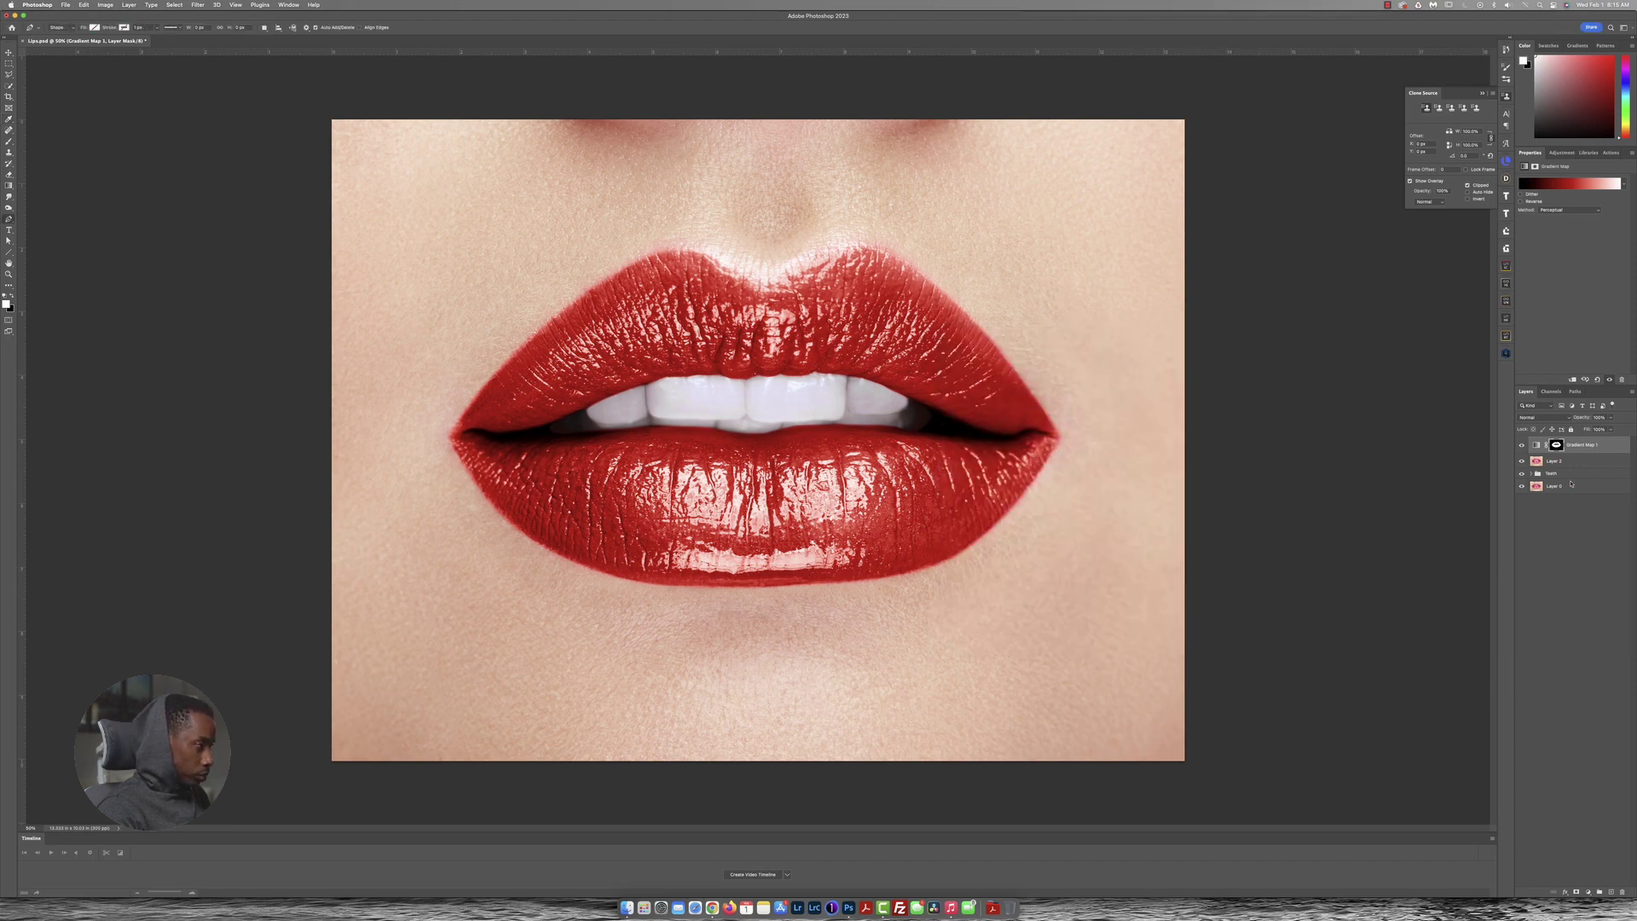
Hide the Gradient Map 1 layer and load its layer mask as a selection
{"action": "mouse_move", "coordinate": [1541, 446]}
{"action": "left_mouse_down"}
{"action": "mouse_move", "coordinate": [1542, 849]}
{"action": "mouse_move", "coordinate": [1533, 453]}
{"action": "left_mouse_up"}
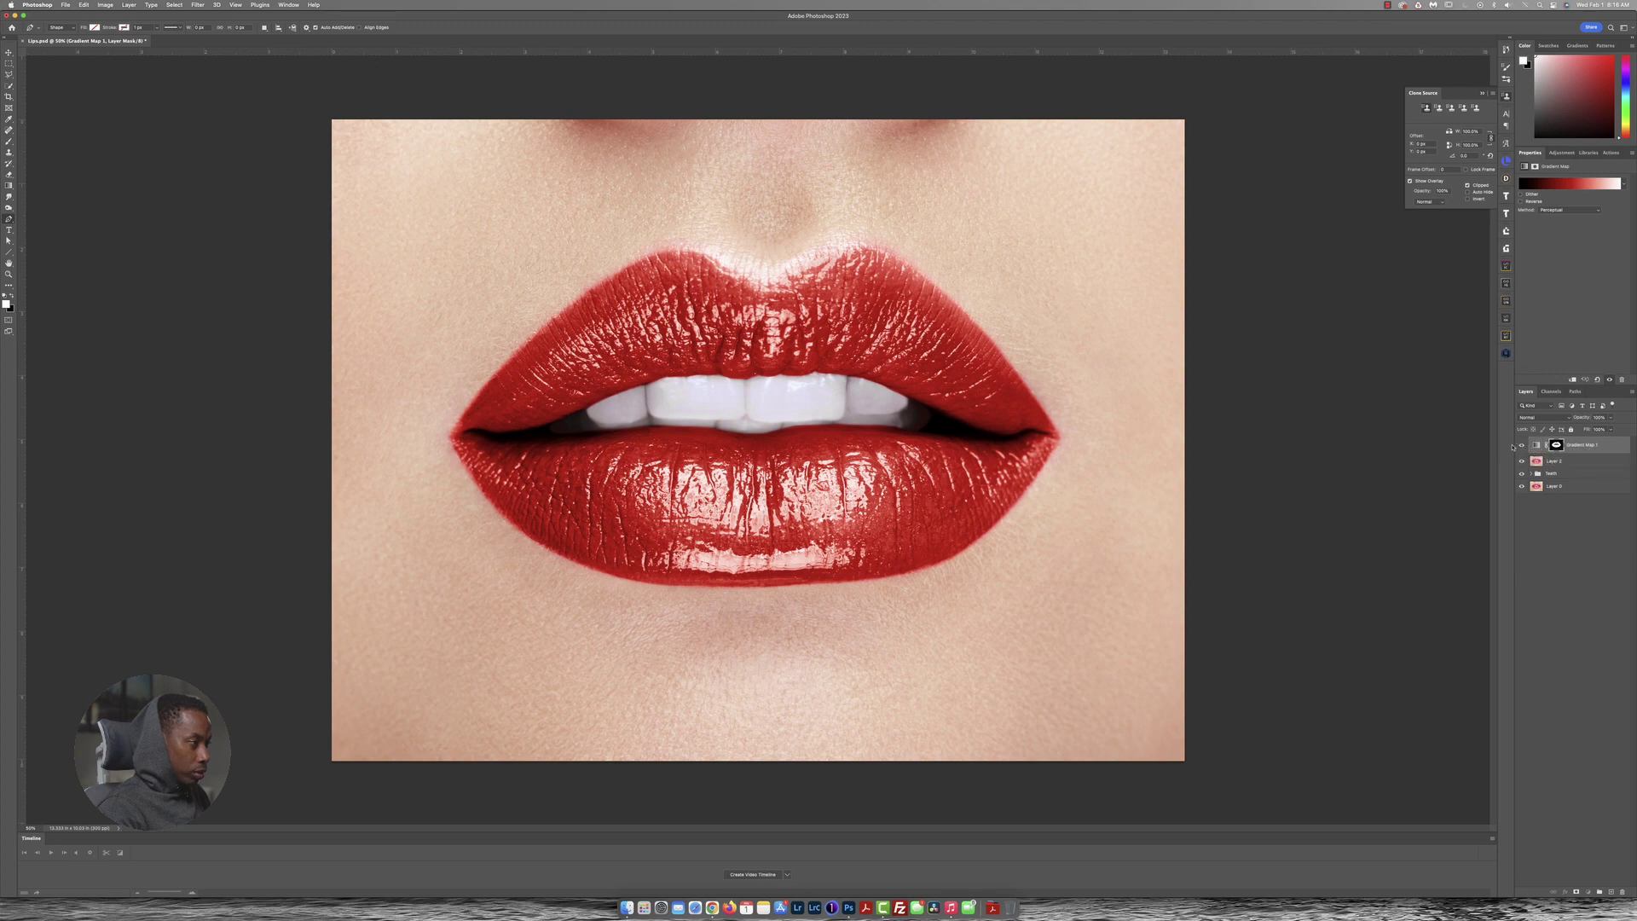
{"action": "left_click", "coordinate": [1521, 445]}
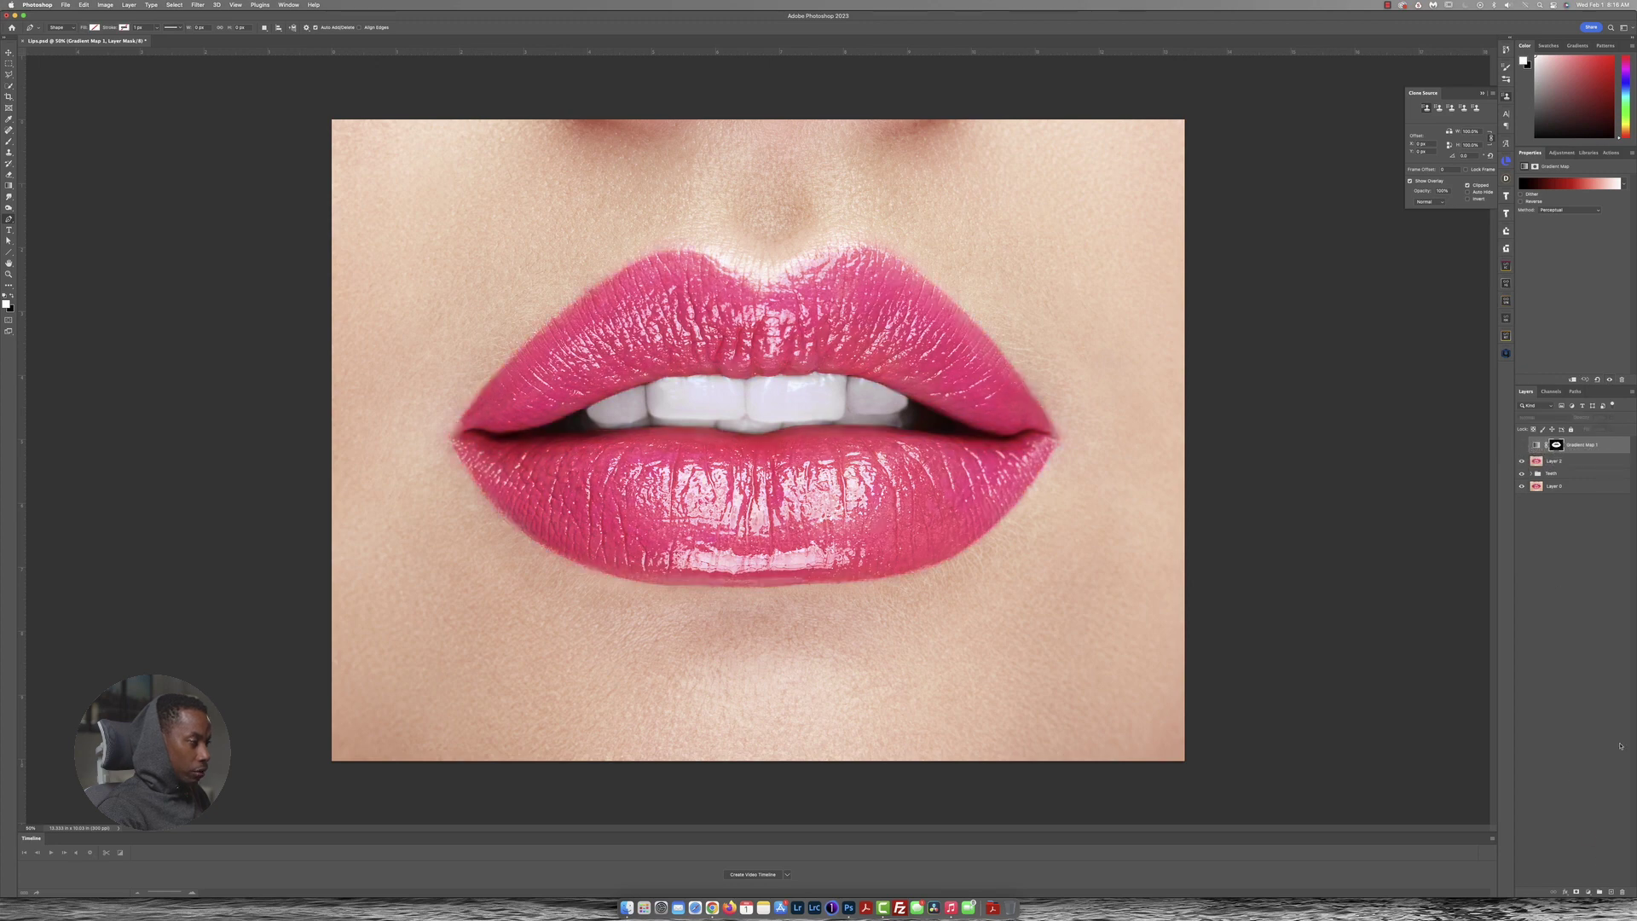
{"action": "left_click", "coordinate": [1557, 445], "text": "super"}
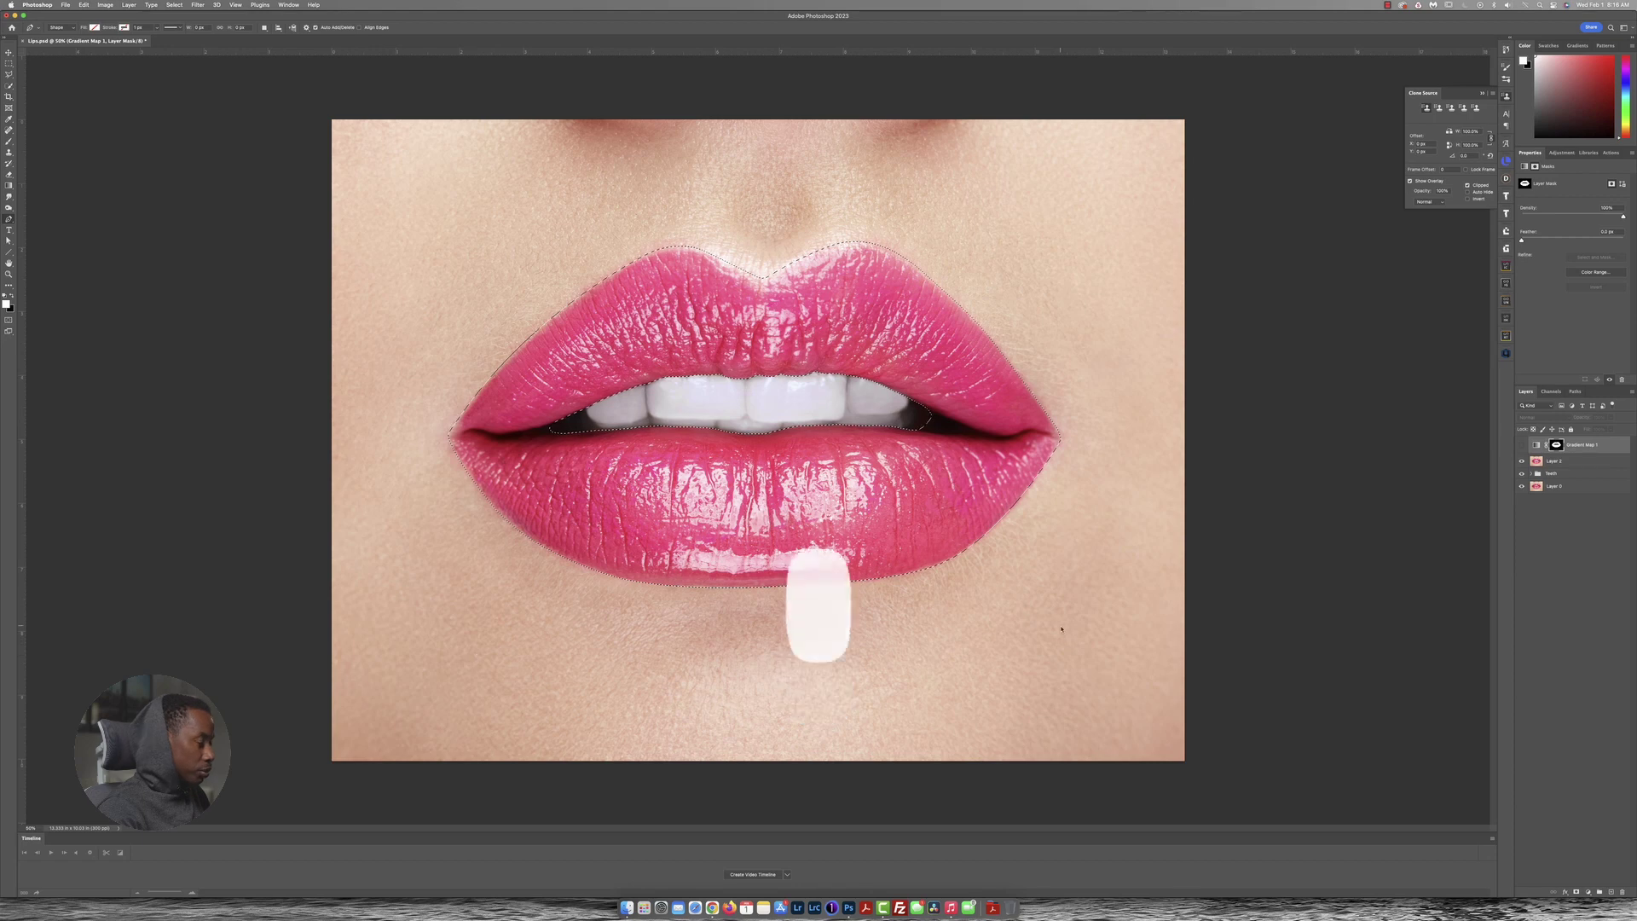
Add a dark blue Solid Color fill layer from the lip selection and set its blend mode to Multiply
{"action": "left_click", "coordinate": [1588, 896]}
{"action": "left_click", "coordinate": [1589, 705]}
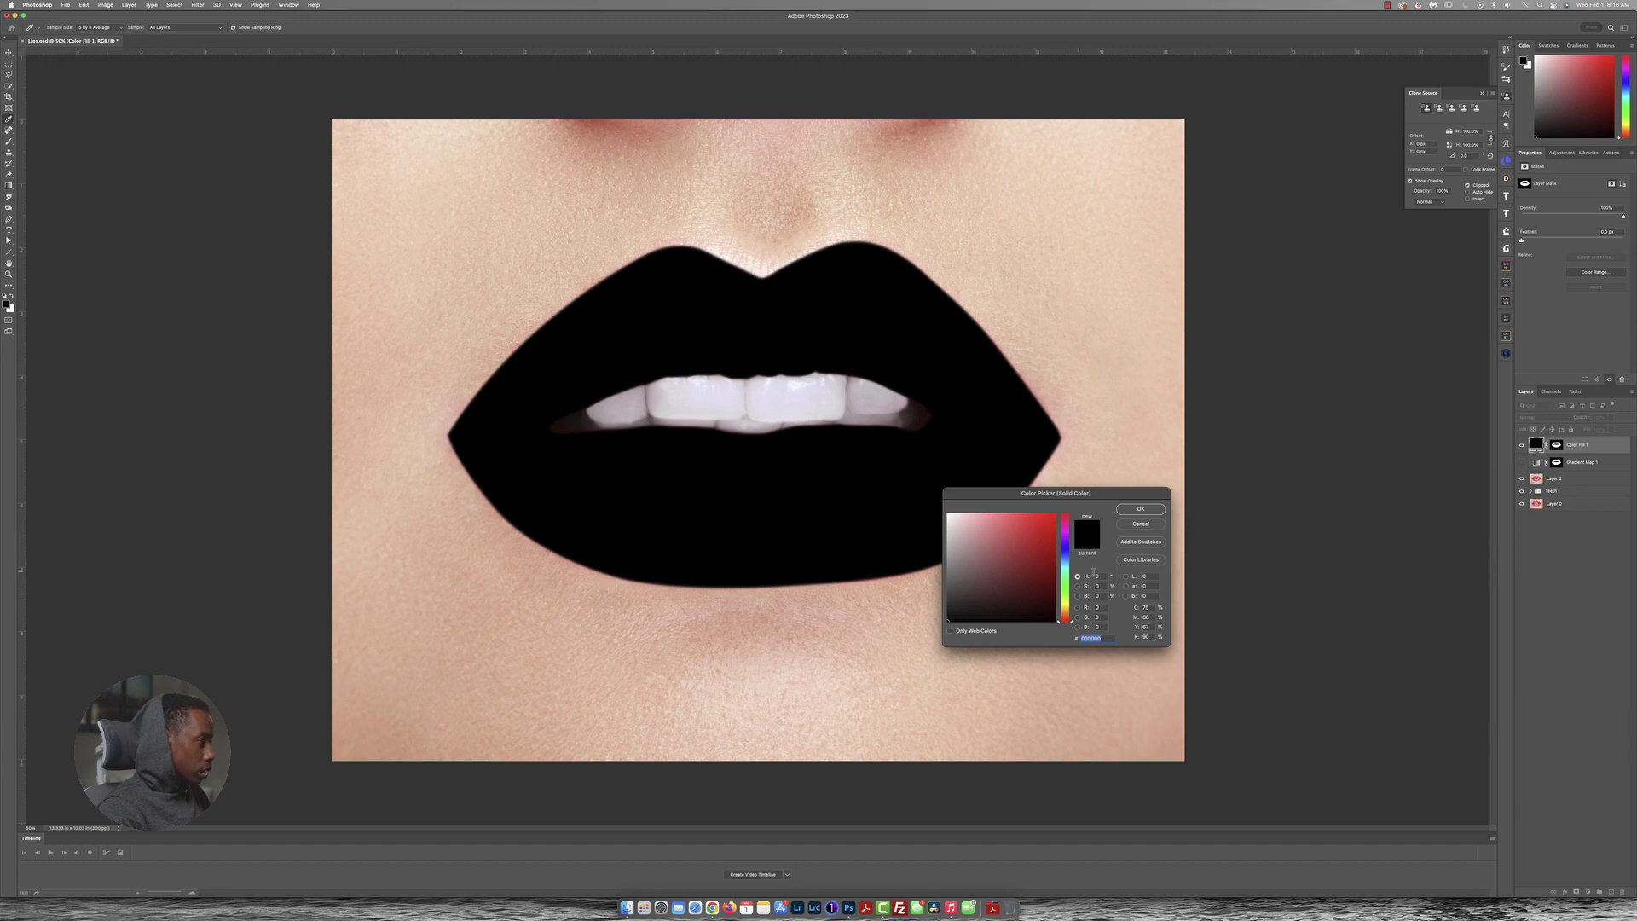
{"action": "left_click", "coordinate": [1065, 551]}
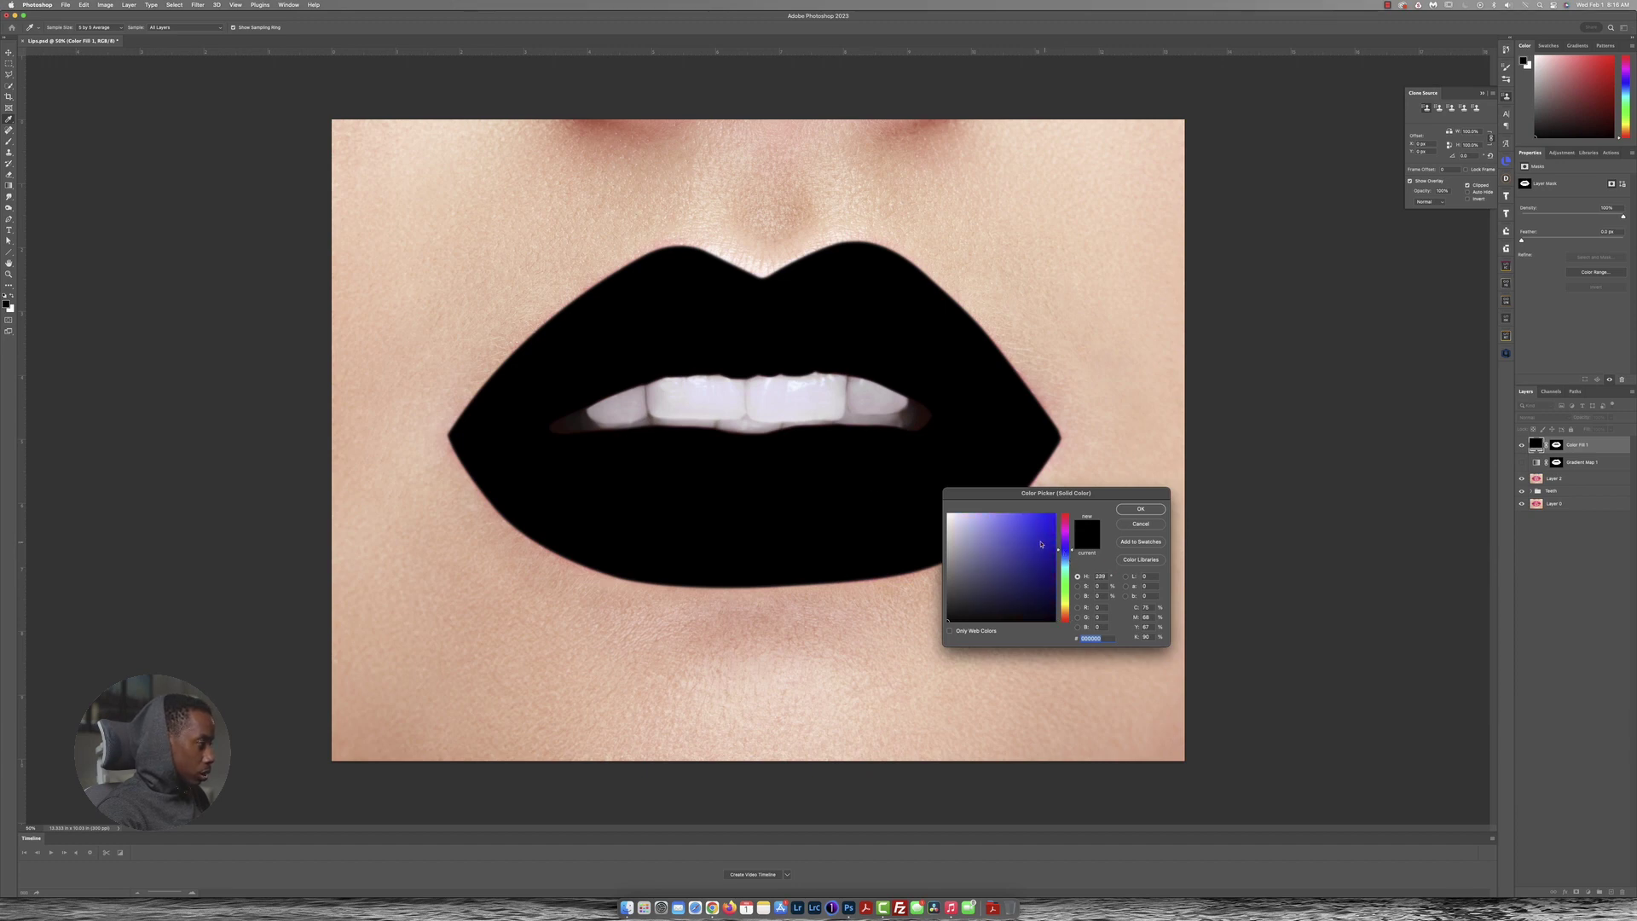
{"action": "left_click_drag", "start_coordinate": [1041, 544], "coordinate": [1061, 542]}
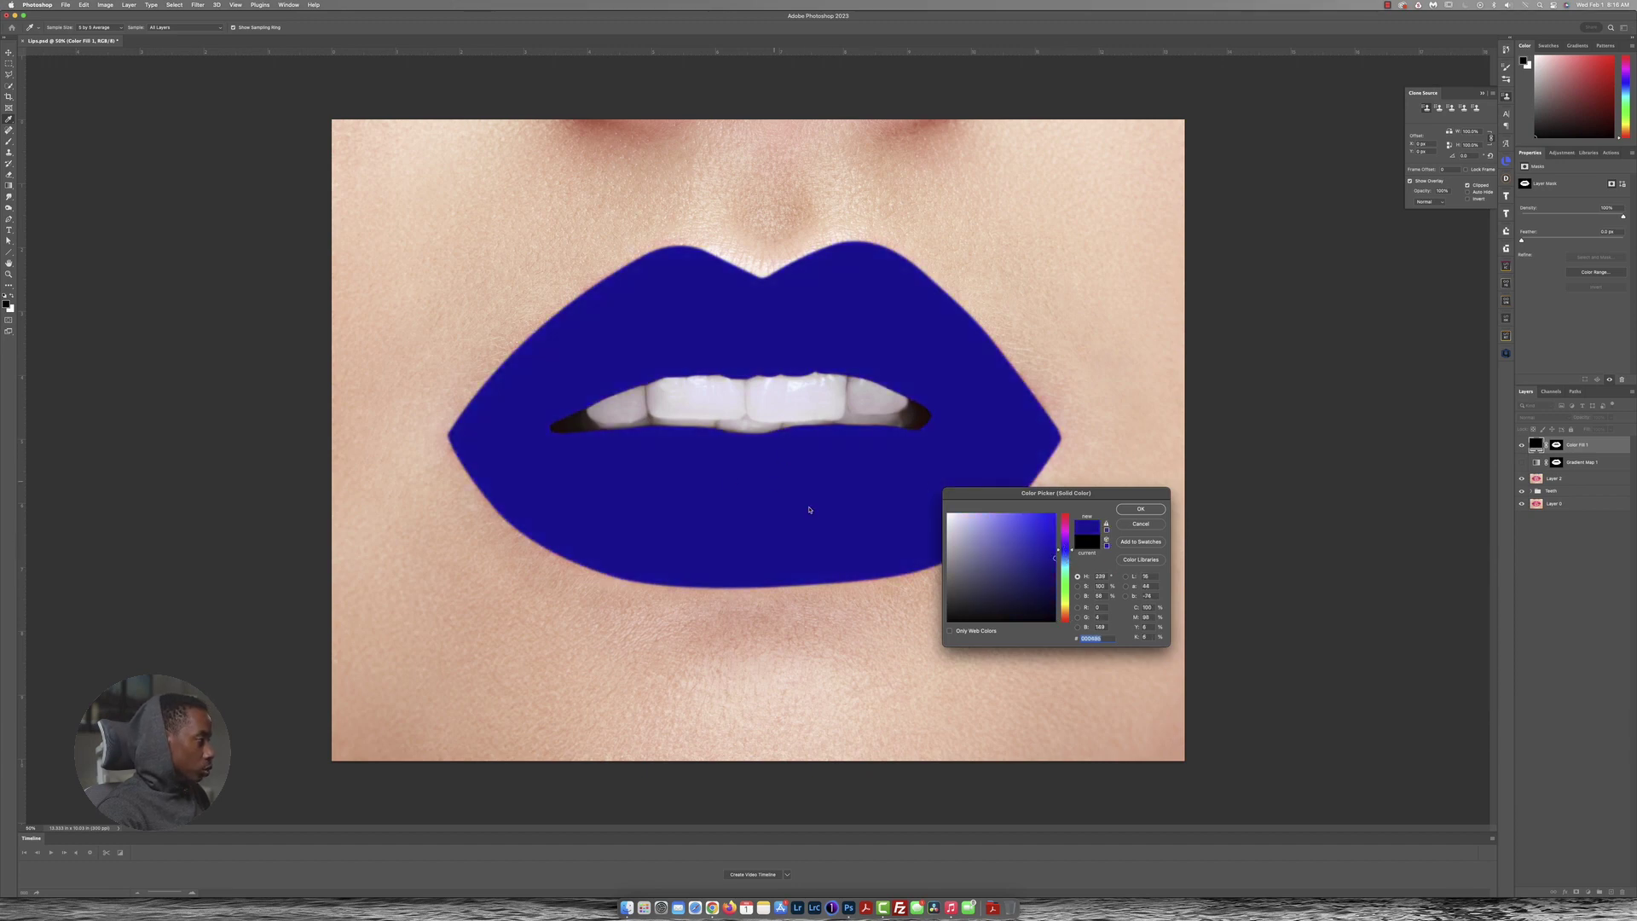
{"action": "left_click", "coordinate": [1140, 509]}
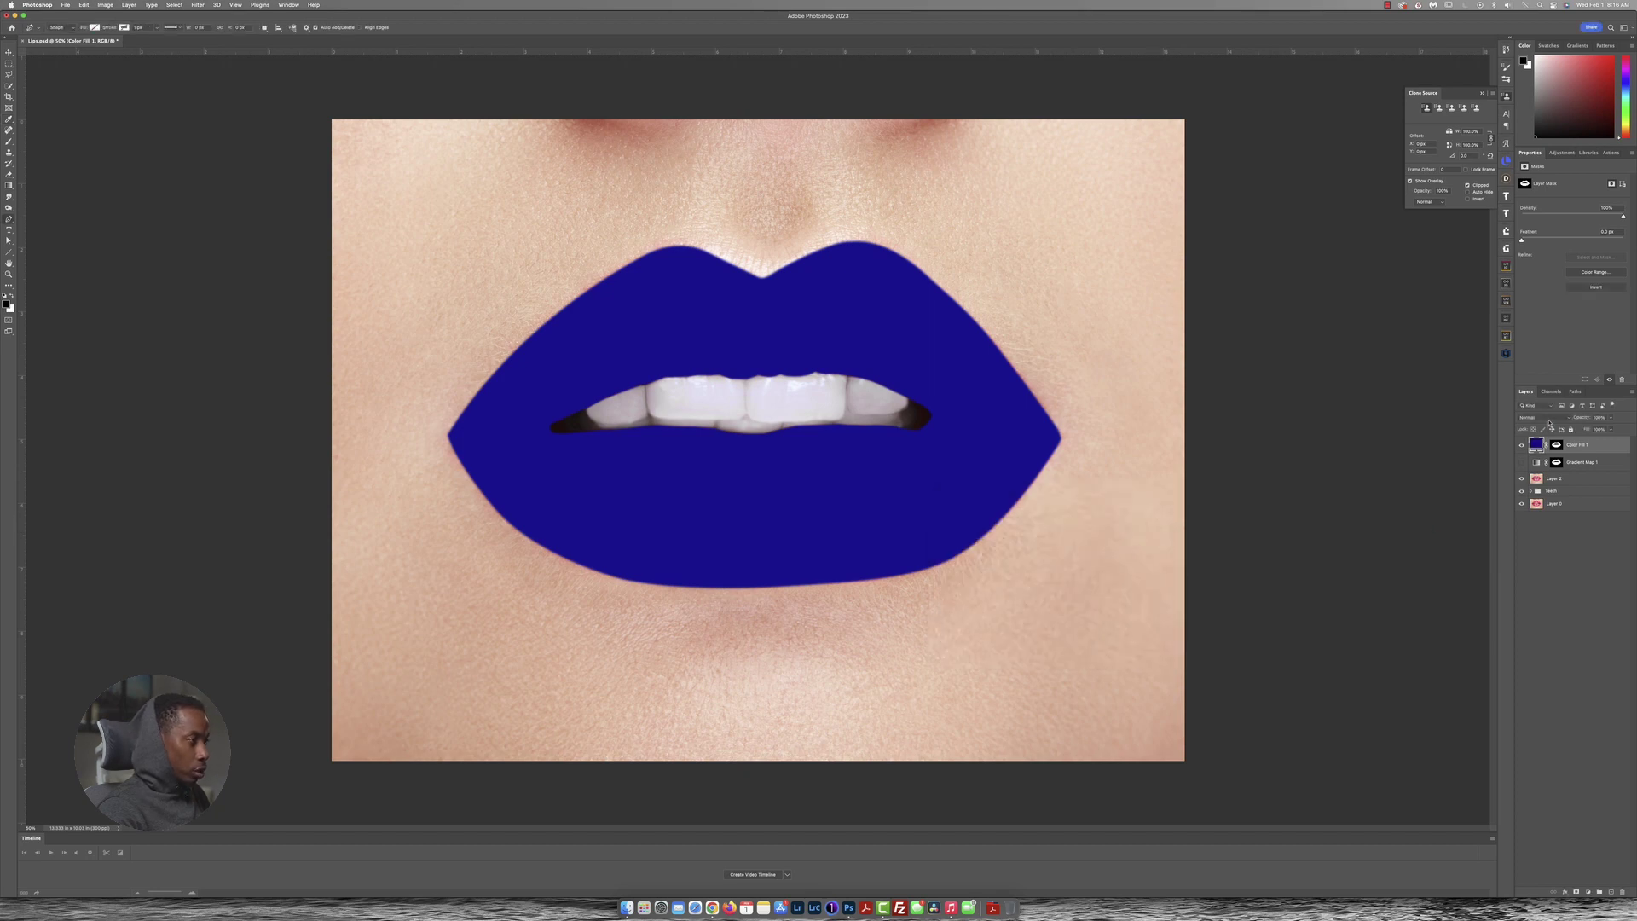
{"action": "left_click", "coordinate": [1533, 417]}
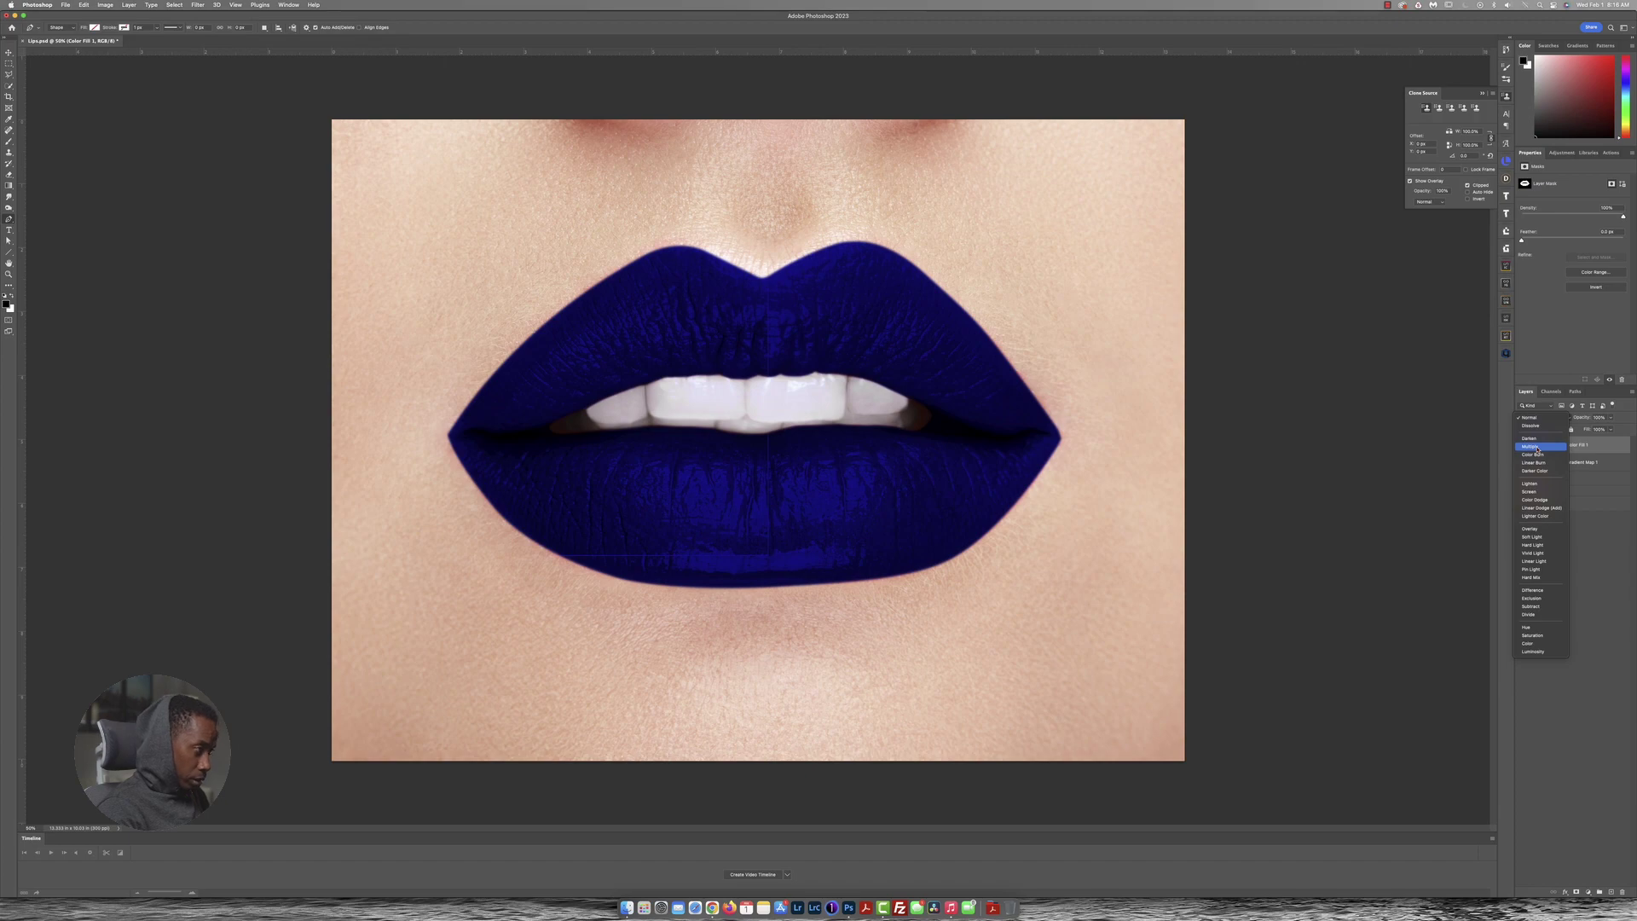
{"action": "left_click", "coordinate": [1536, 447]}
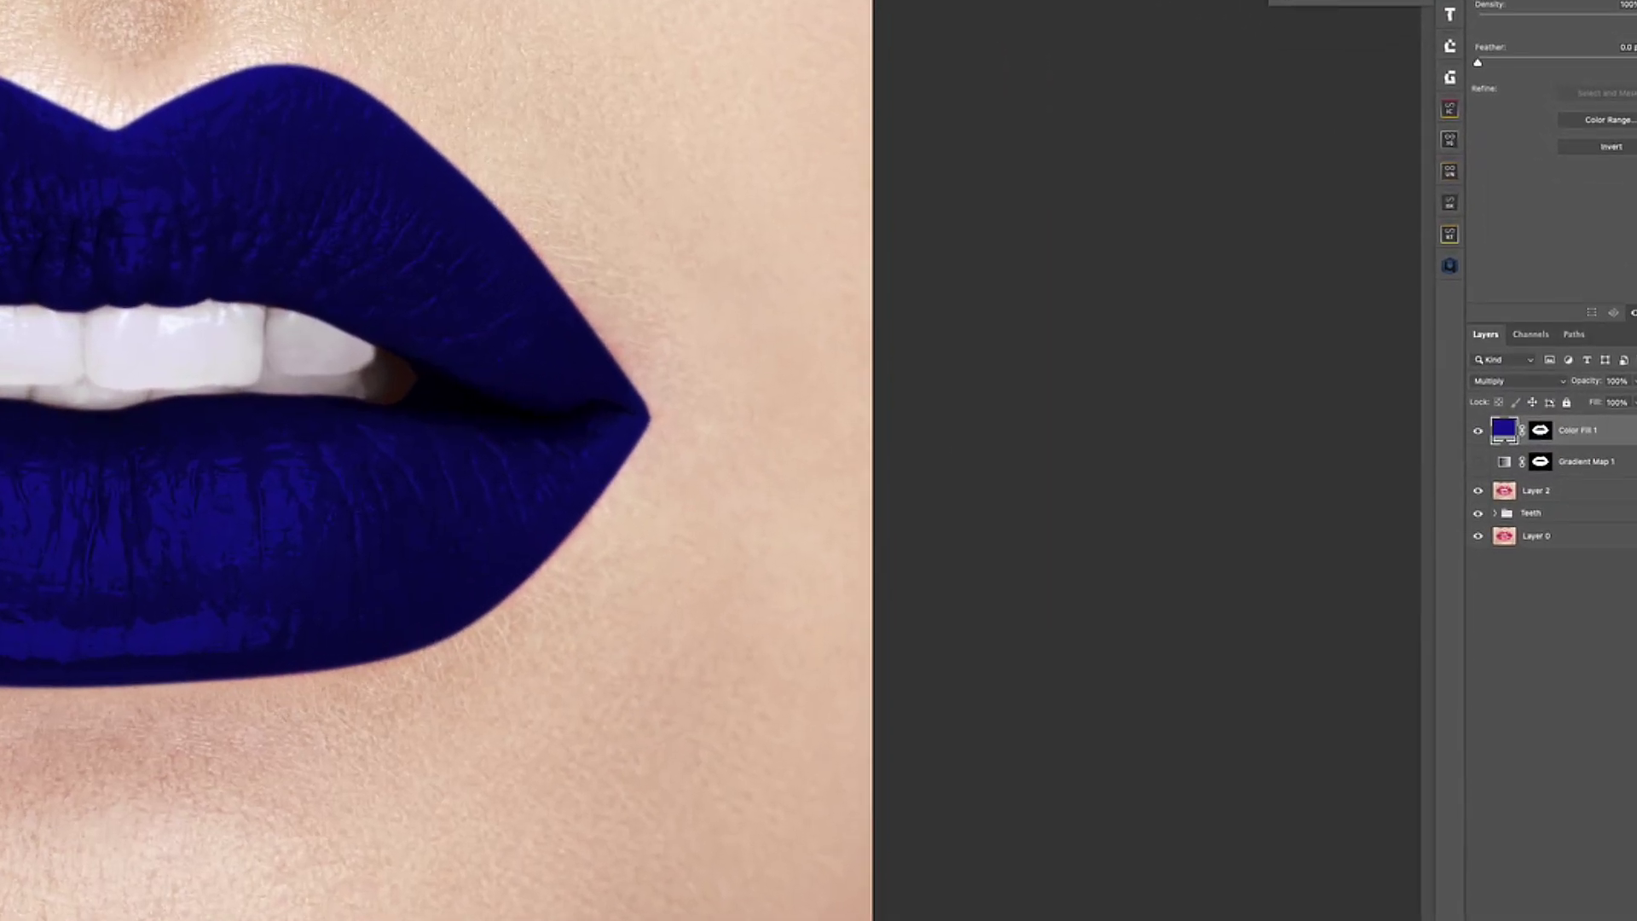
In the blending options of Color Fill 1, lower the Blend If white point for the underlying layer to about 198
{"action": "double_click", "coordinate": [1625, 430]}
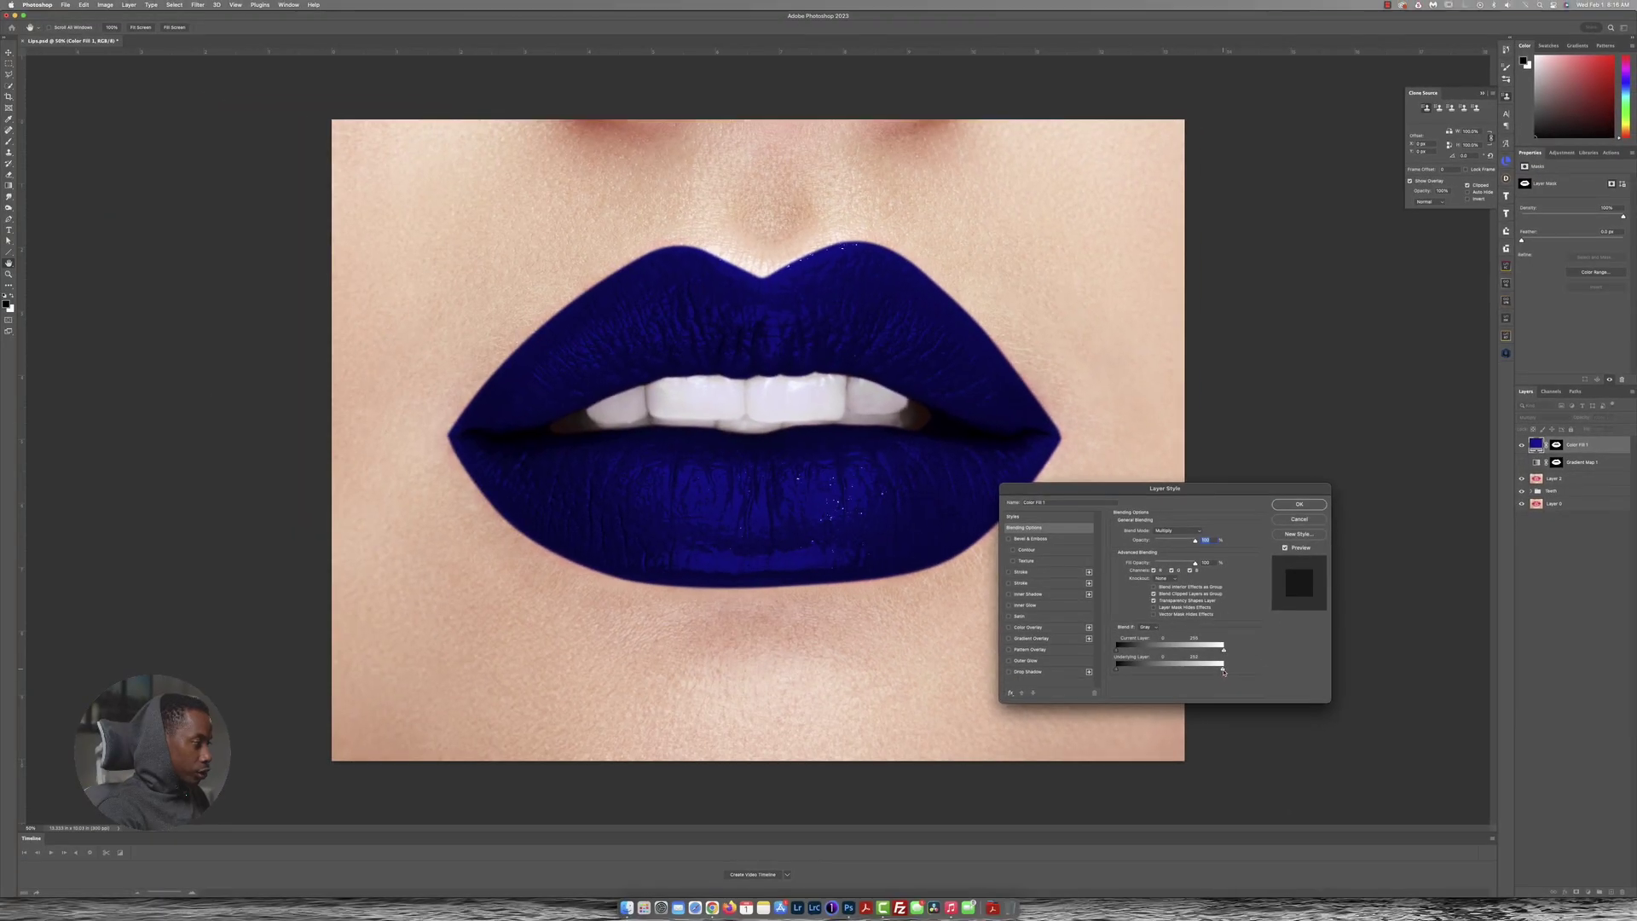
{"action": "left_click_drag", "start_coordinate": [942, 832], "coordinate": [929, 836]}
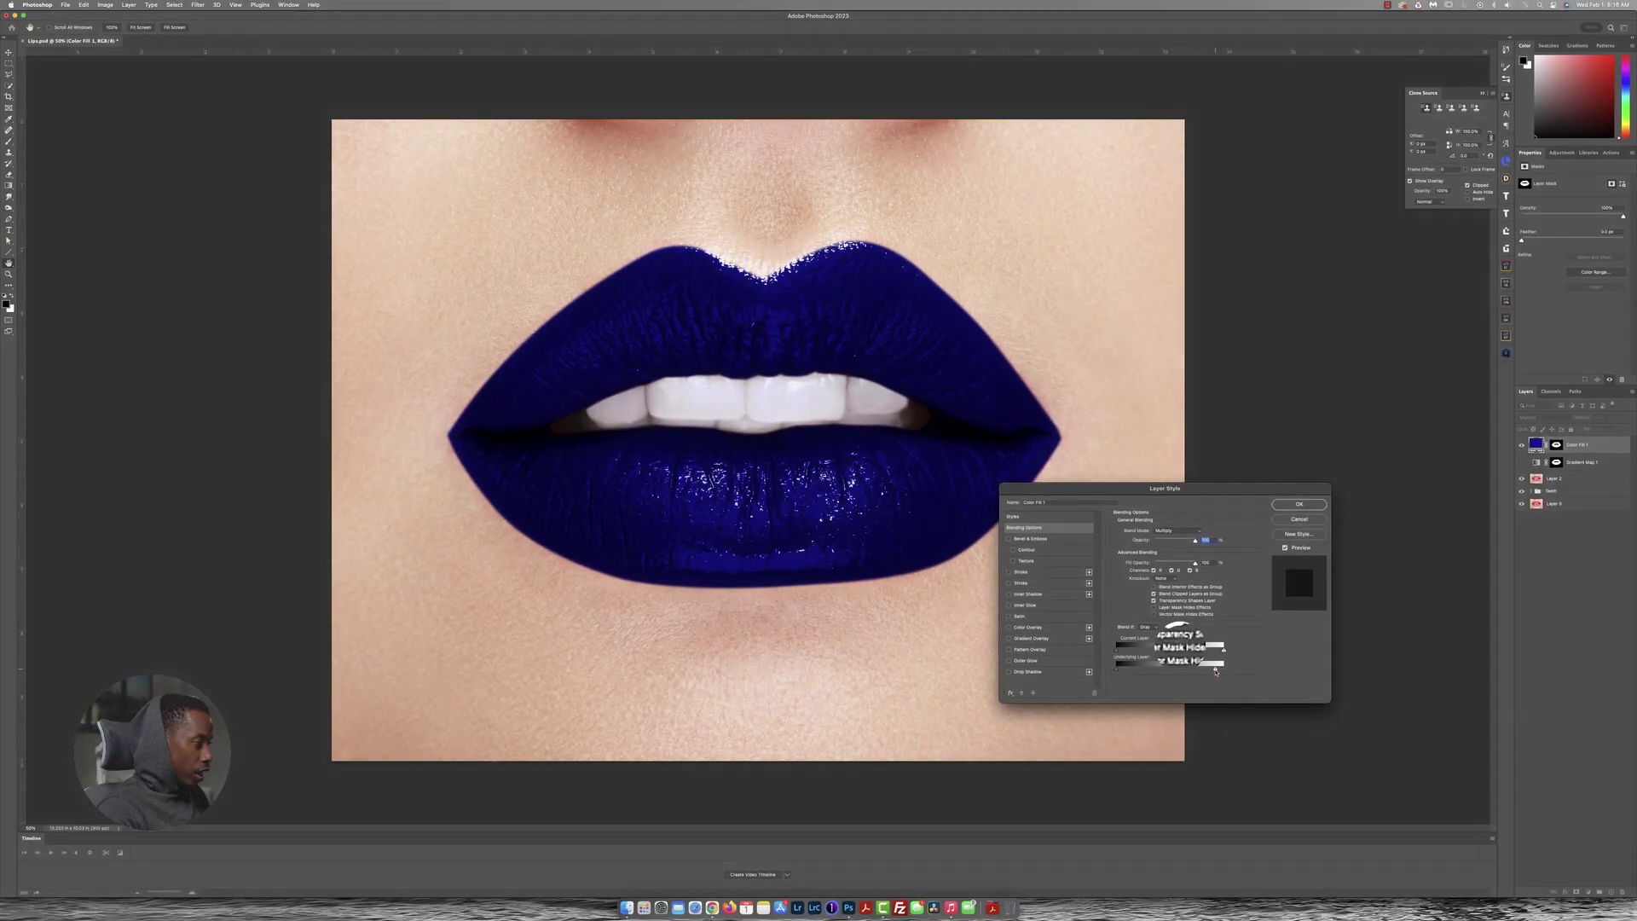
{"action": "left_click_drag", "start_coordinate": [1216, 671], "coordinate": [1203, 673]}
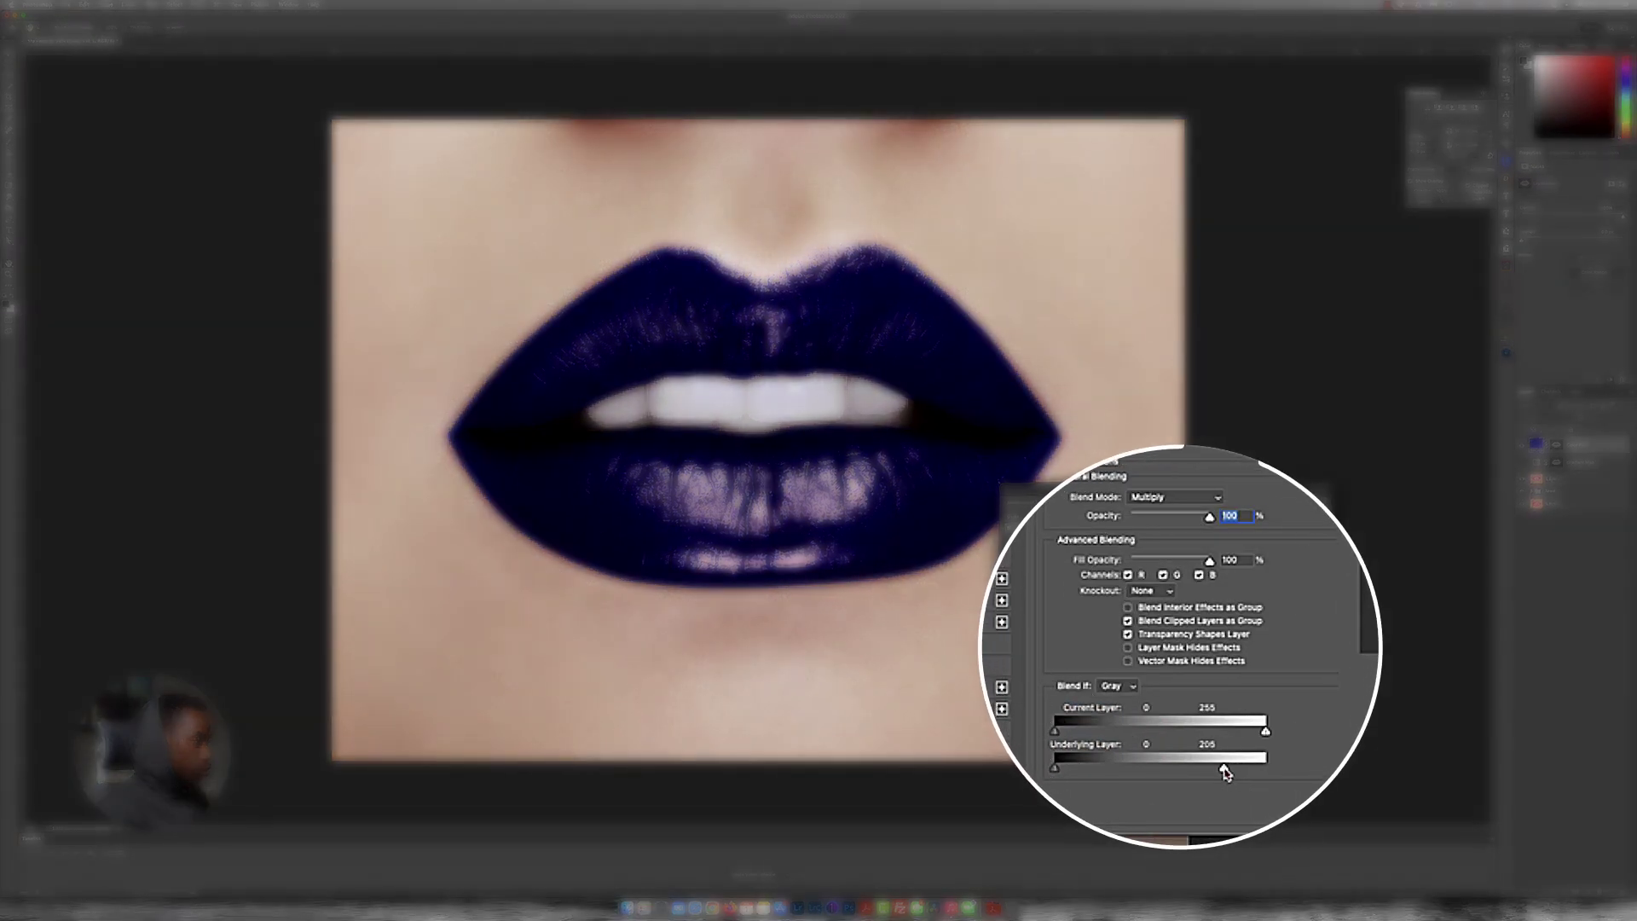
{"action": "left_click_drag", "start_coordinate": [1225, 772], "coordinate": [1220, 772]}
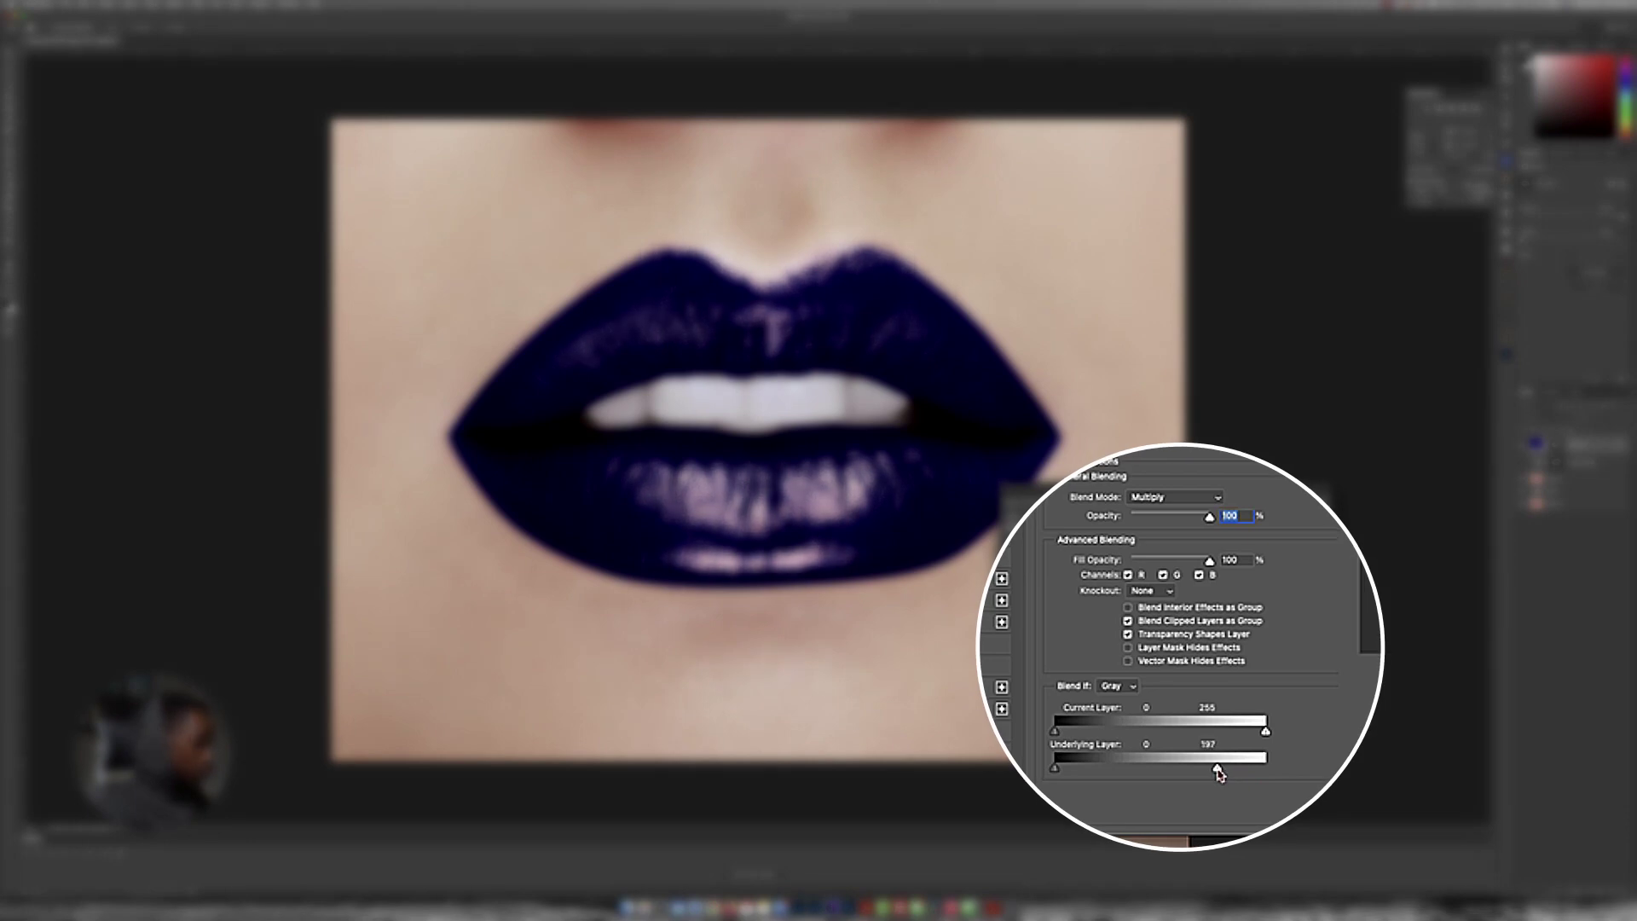
{"action": "left_click_drag", "start_coordinate": [1218, 775], "coordinate": [1222, 773]}
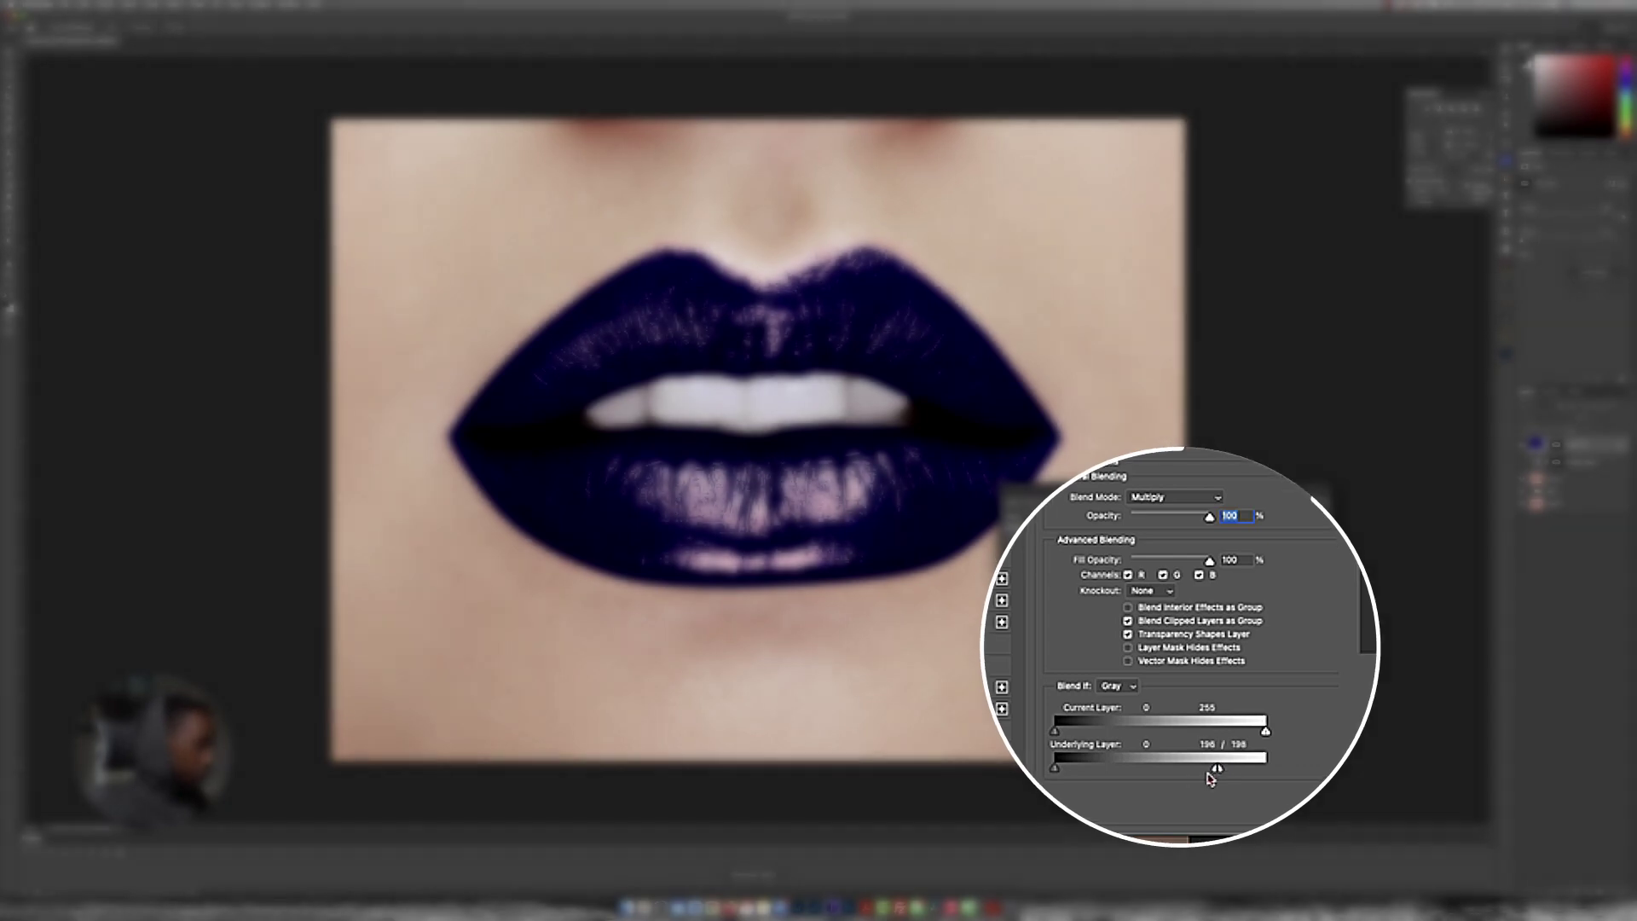
Split the underlying layer's Blend If white slider and spread its halves to blend the lip highlights smoothly, and apply the layer style
{"action": "left_click_drag", "start_coordinate": [1199, 669], "coordinate": [1184, 671]}
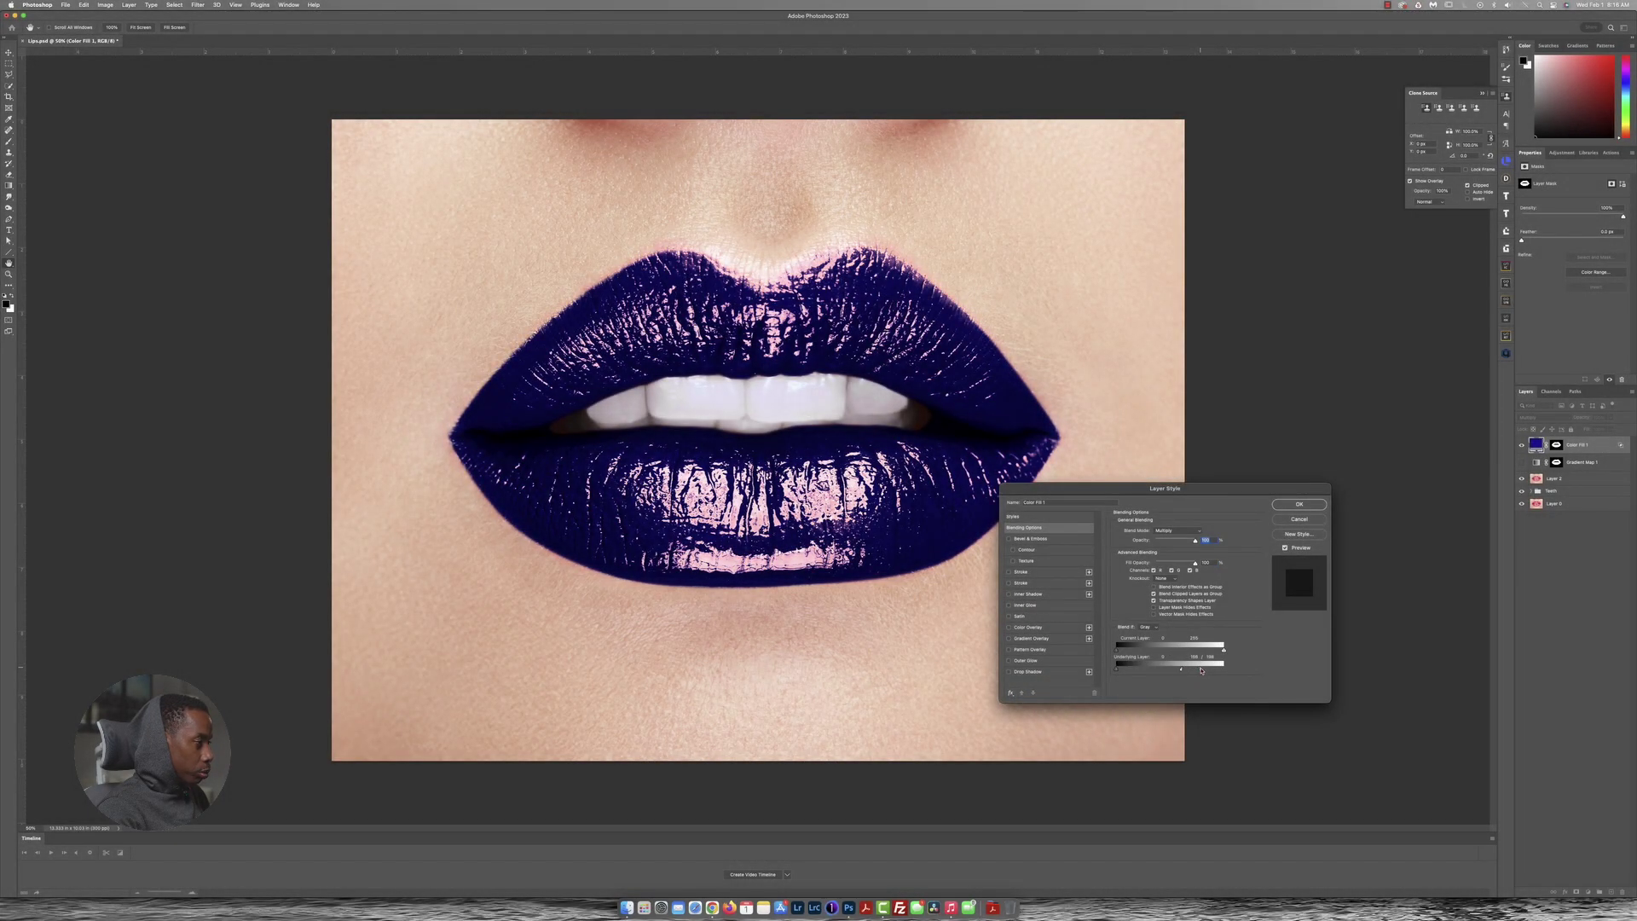
{"action": "left_click_drag", "start_coordinate": [1202, 670], "coordinate": [1165, 672]}
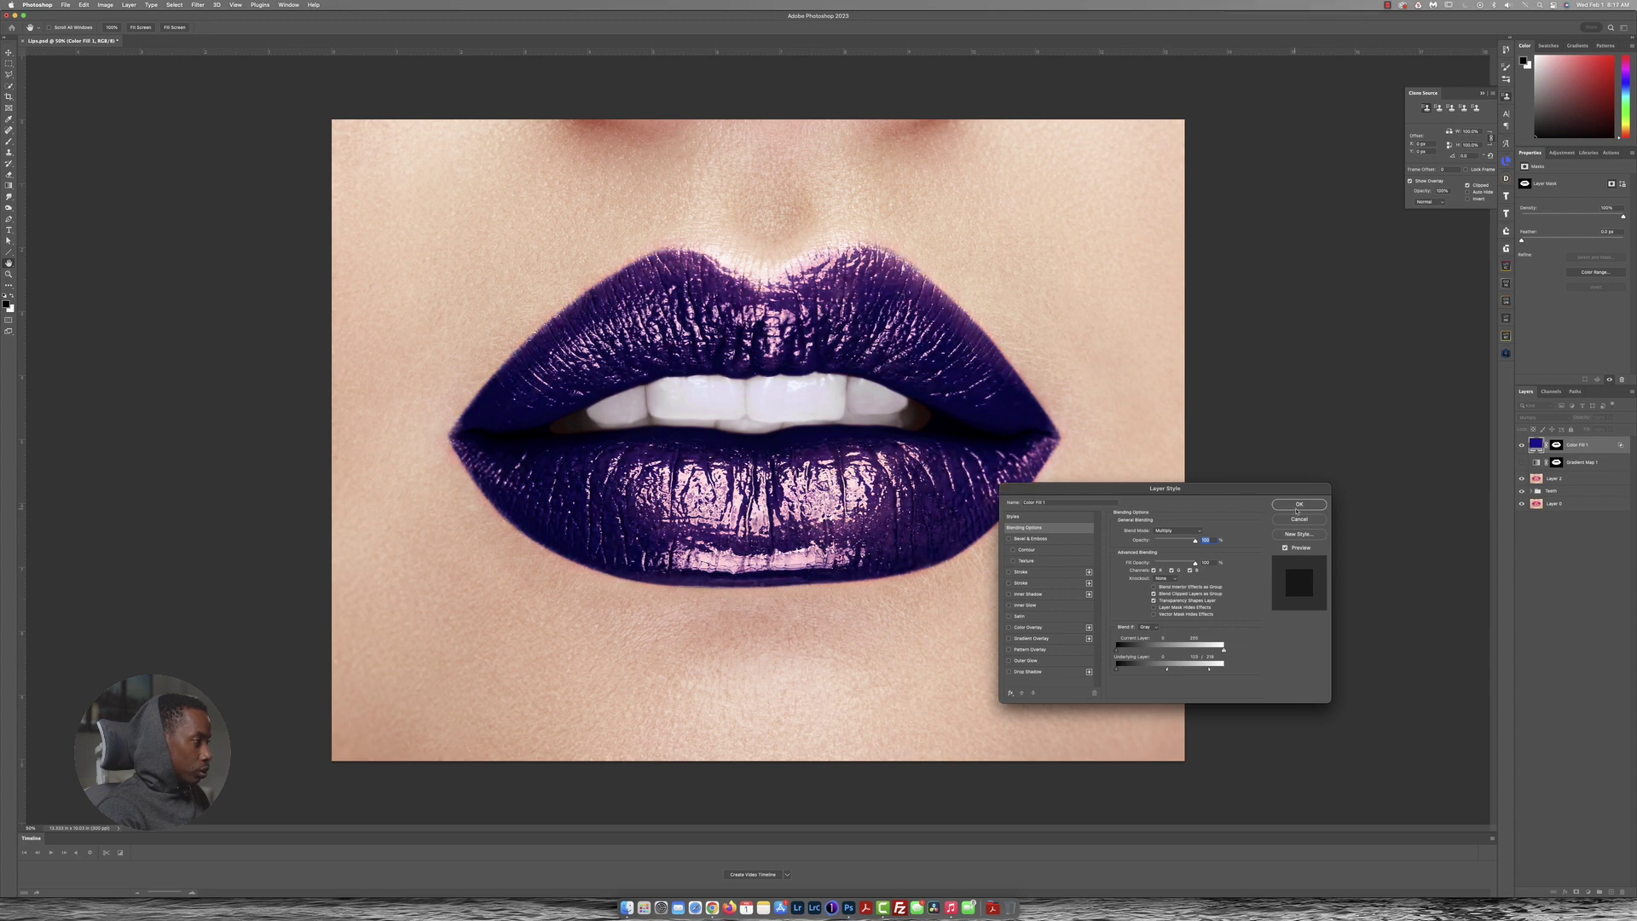
{"action": "left_click", "coordinate": [1298, 505]}
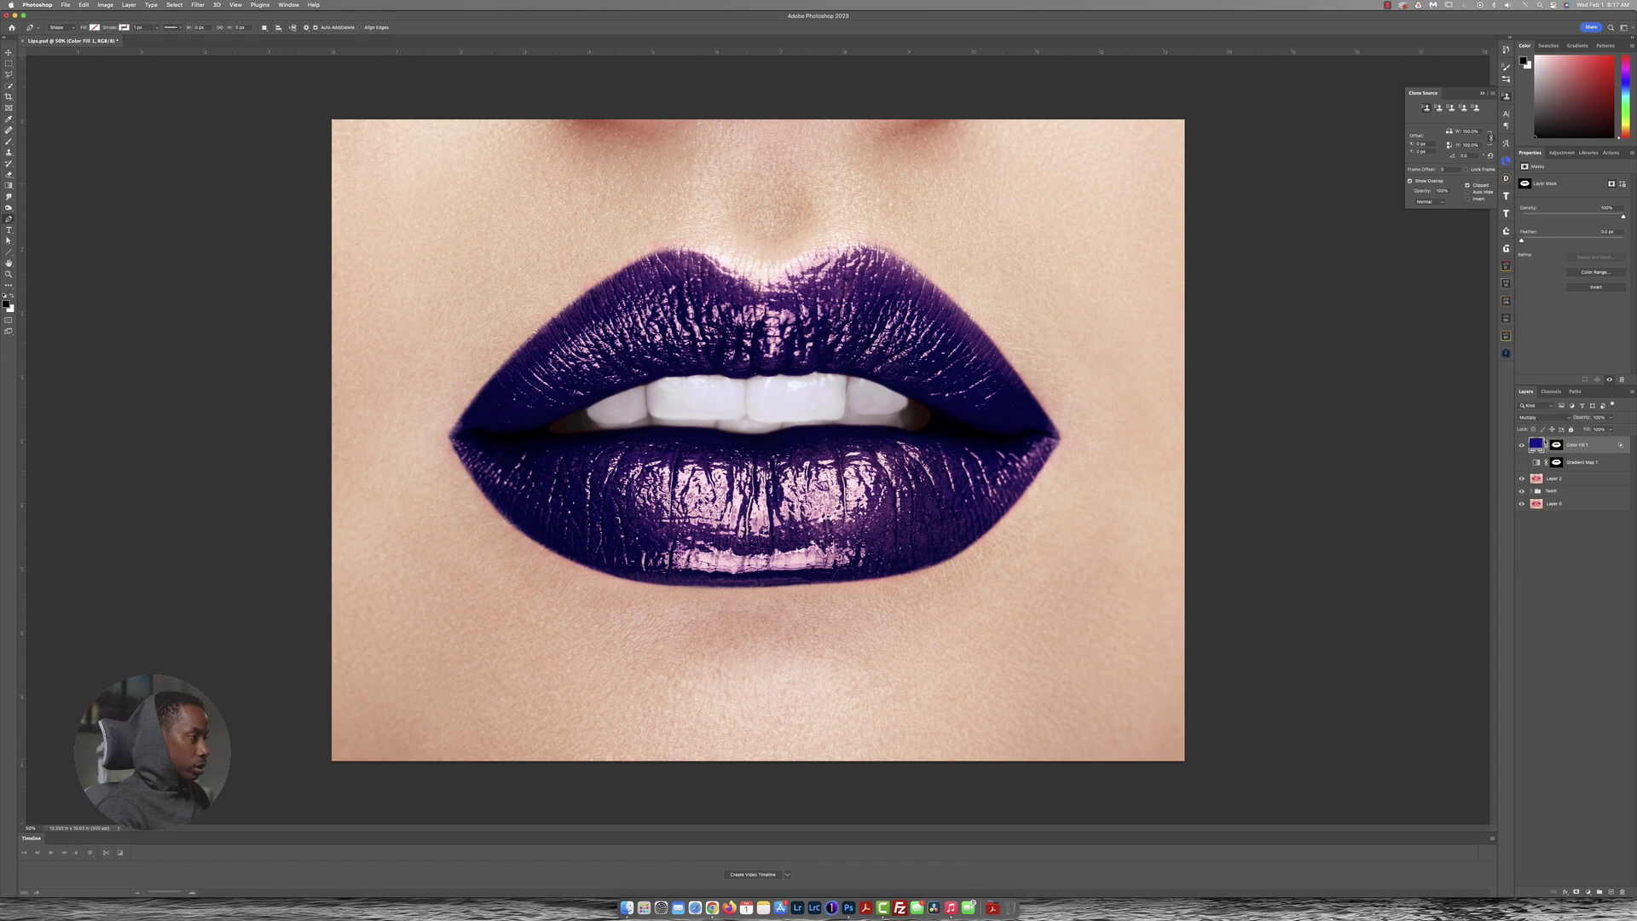
Edit the Color Fill 1 colour, trying orange-brown and pink hues, and choose a muted mauve-pink for the lips
{"action": "double_click", "coordinate": [1536, 445]}
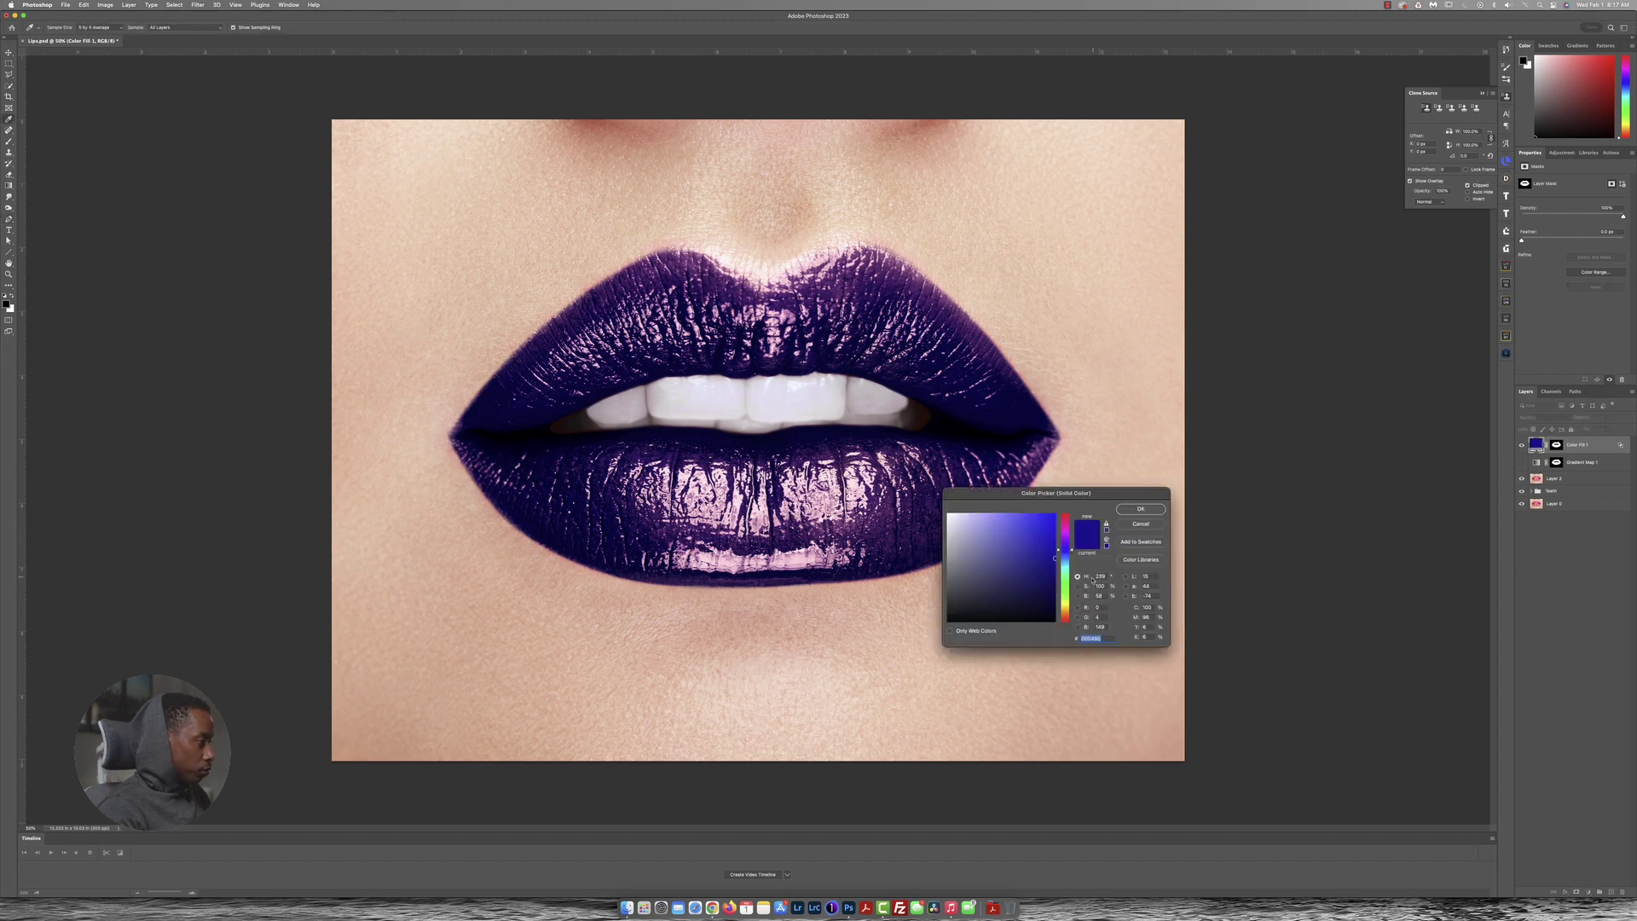
{"action": "left_click", "coordinate": [1071, 617]}
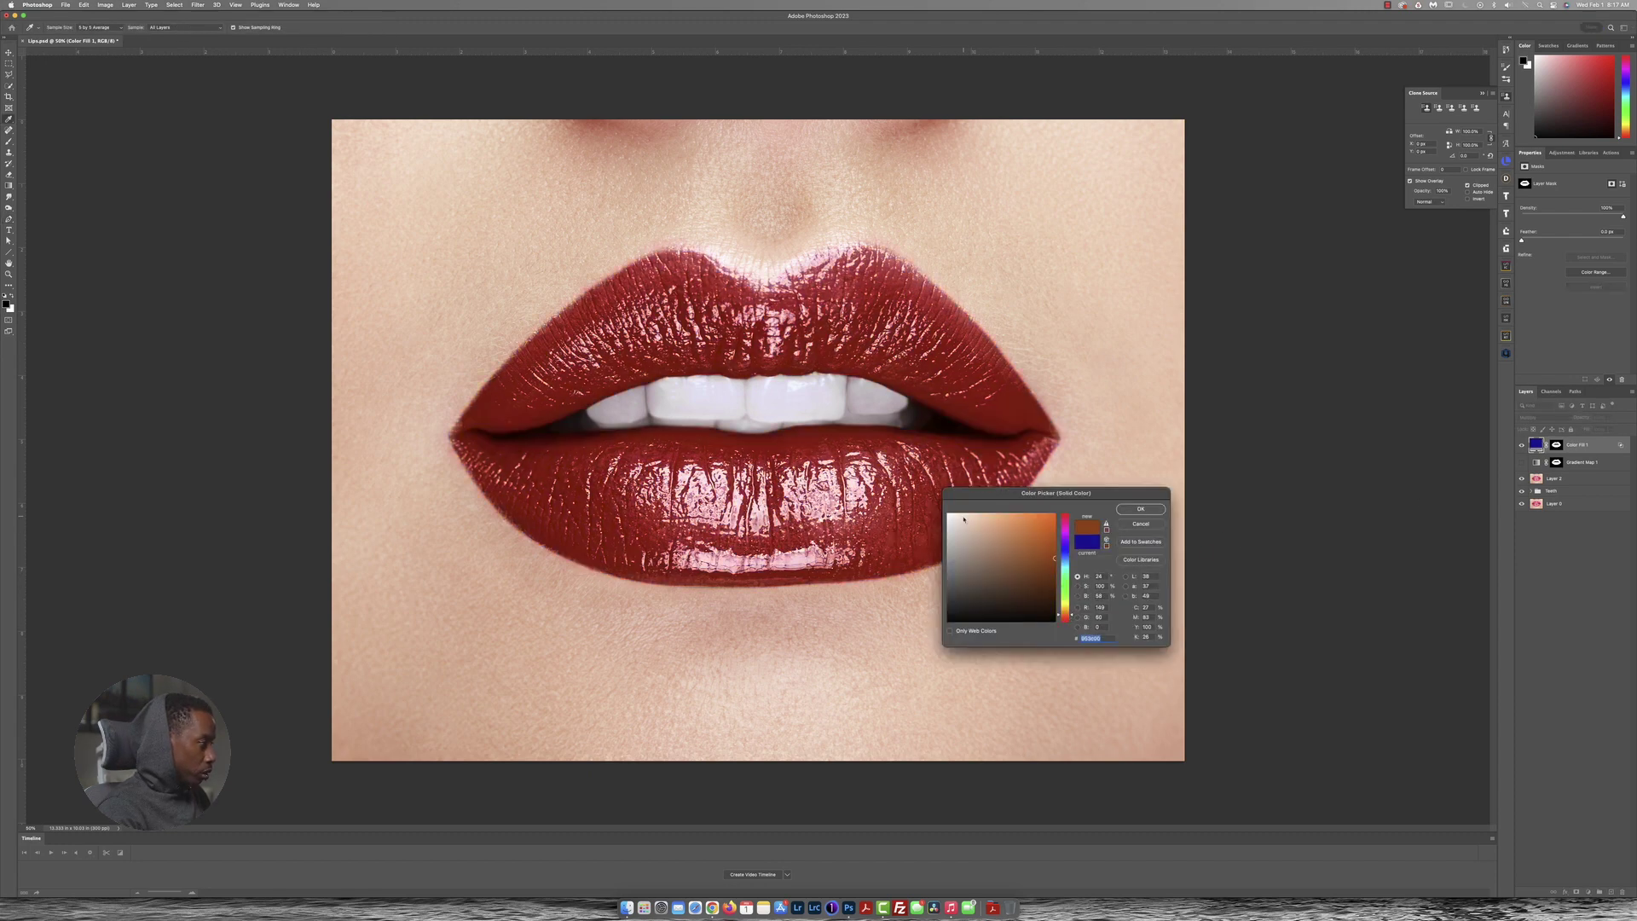
{"action": "mouse_move", "coordinate": [1072, 617]}
{"action": "left_mouse_down"}
{"action": "mouse_move", "coordinate": [1065, 550]}
{"action": "mouse_move", "coordinate": [1001, 526]}
{"action": "mouse_move", "coordinate": [1063, 531]}
{"action": "left_mouse_up"}
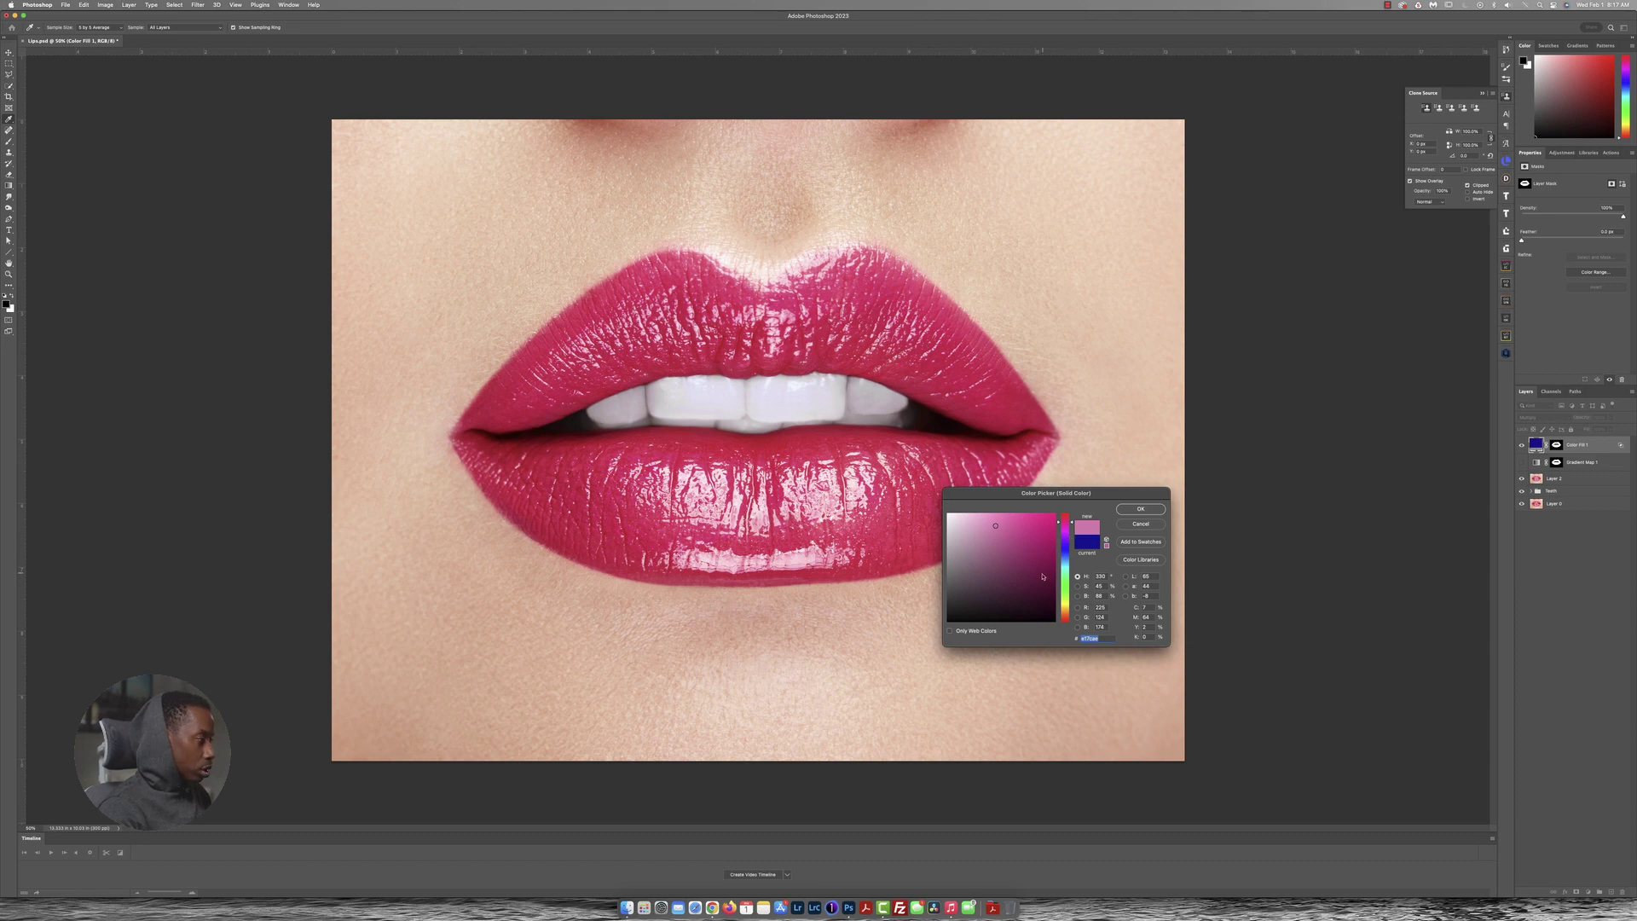
{"action": "left_click", "coordinate": [1041, 581]}
{"action": "left_click", "coordinate": [985, 555]}
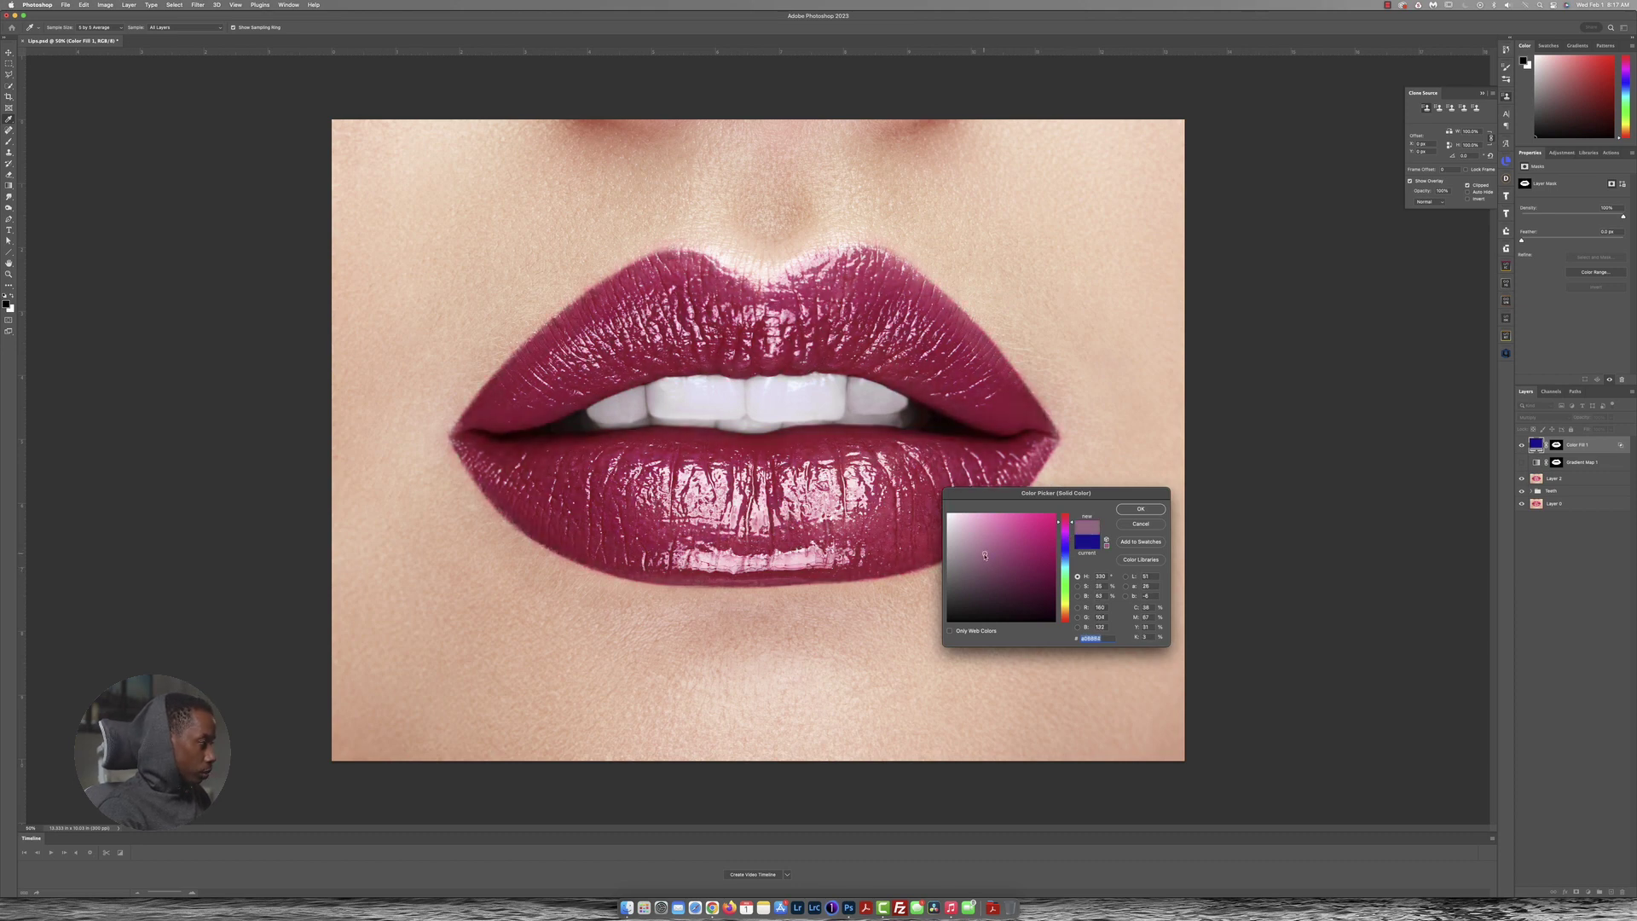